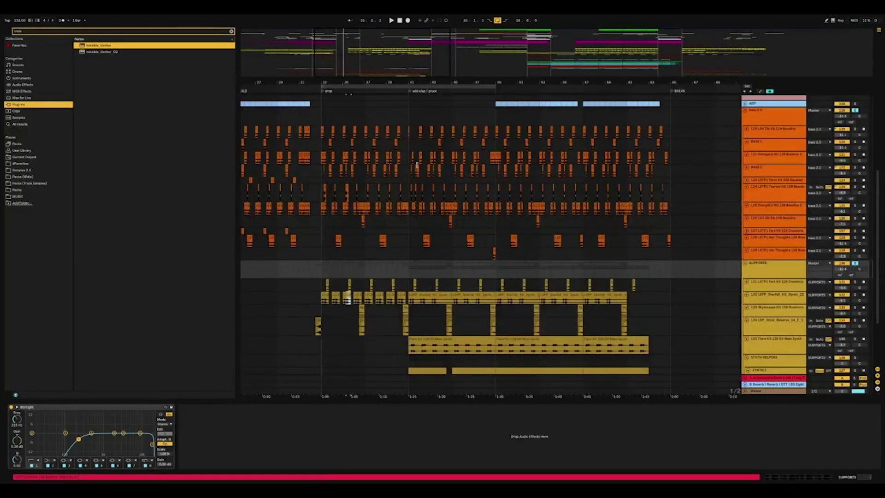
- Place a time selection in the arrangement near the drop section
{"action": "left_click", "coordinate": [417, 165]}
- Select the SUPPORTS group and zoom the arrangement in on the drop around bars 33–35
{"action": "scroll", "coordinate": [641, 125], "scroll_direction": "down", "scroll_amount": 3}
{"action": "left_click", "coordinate": [776, 216]}
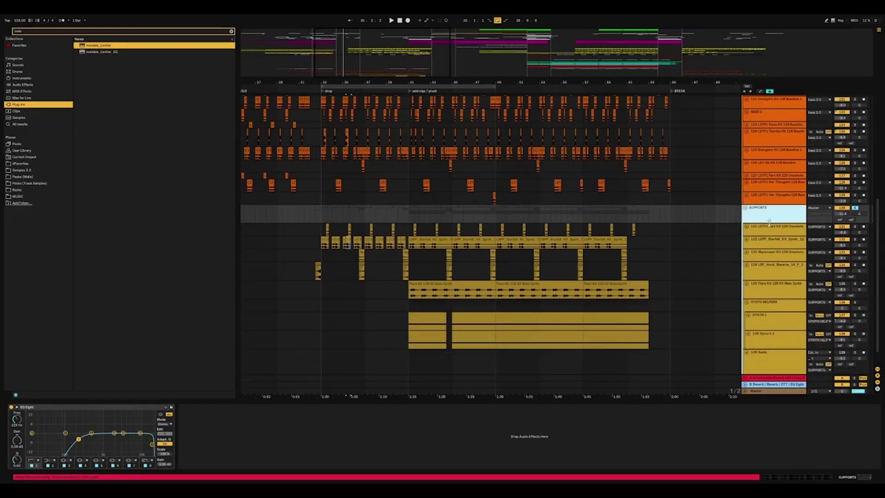
{"action": "scroll", "coordinate": [775, 217], "scroll_direction": "up", "scroll_amount": 3}
{"action": "scroll", "coordinate": [771, 231], "scroll_direction": "down", "scroll_amount": 3}
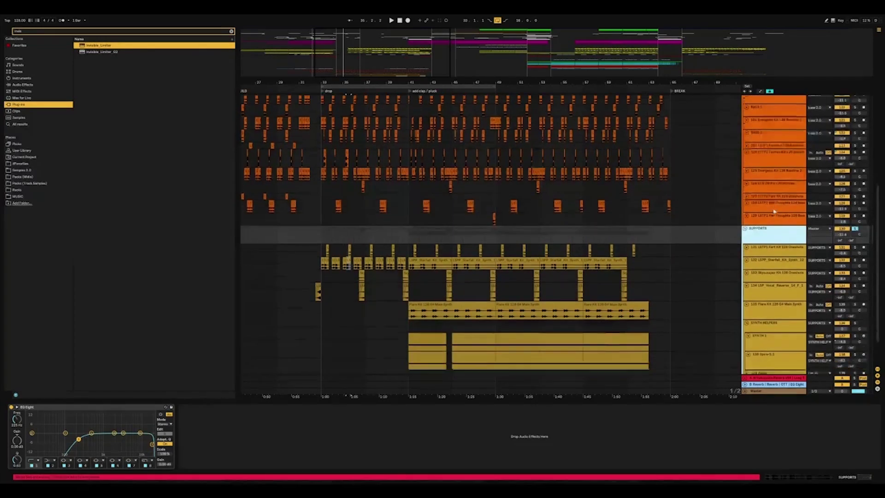
{"action": "scroll", "coordinate": [770, 236], "scroll_direction": "down", "scroll_amount": 1}
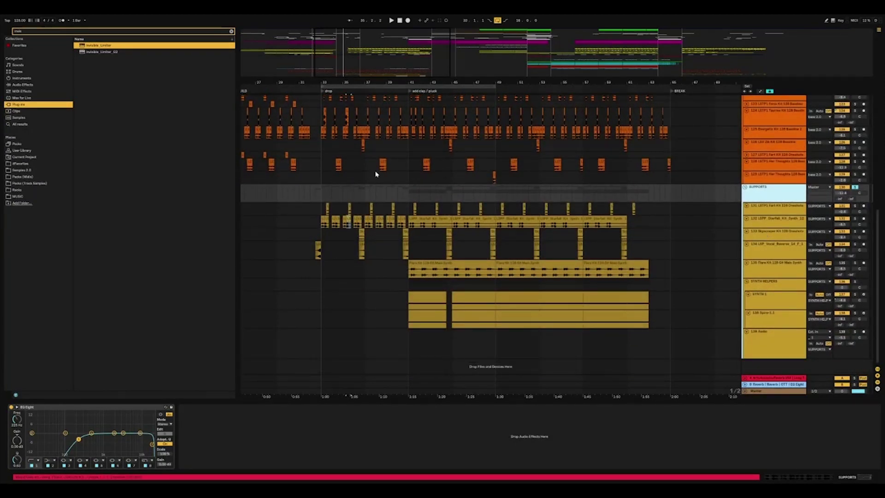
{"action": "left_click_drag", "start_coordinate": [349, 83], "coordinate": [455, 115]}
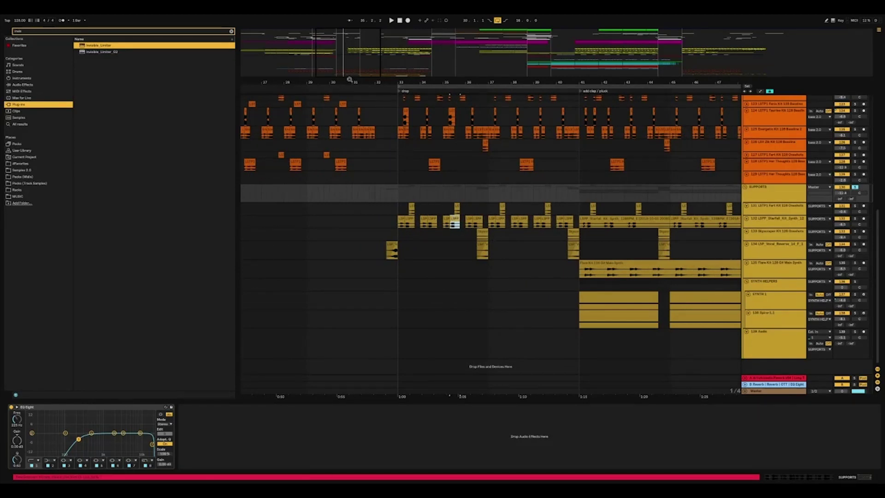
{"action": "key", "text": "plus"}
{"action": "left_click_drag", "start_coordinate": [301, 84], "coordinate": [454, 82]}
- Set the insert point at bar 33 and select the Starfall clip to view its effects
{"action": "left_click", "coordinate": [434, 212]}
{"action": "left_click", "coordinate": [445, 219]}
{"action": "scroll", "coordinate": [445, 107], "scroll_direction": "up", "scroll_amount": 3}
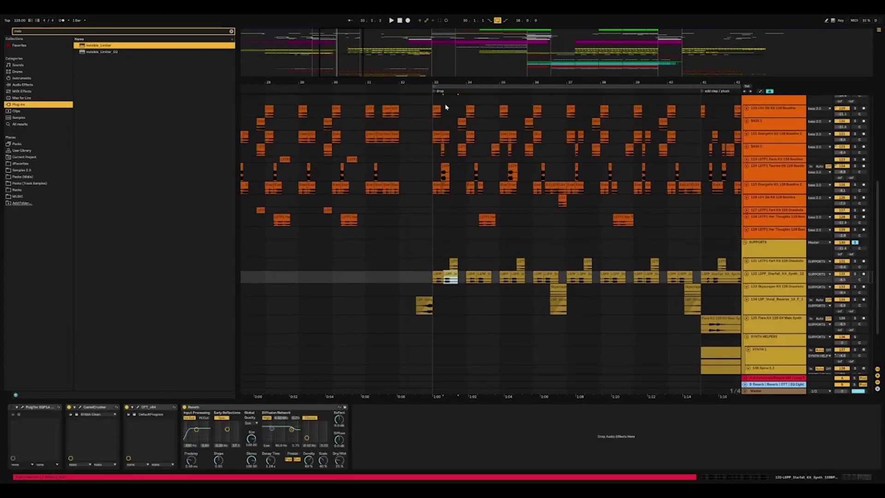
{"action": "left_click_drag", "start_coordinate": [345, 70], "coordinate": [361, 69]}
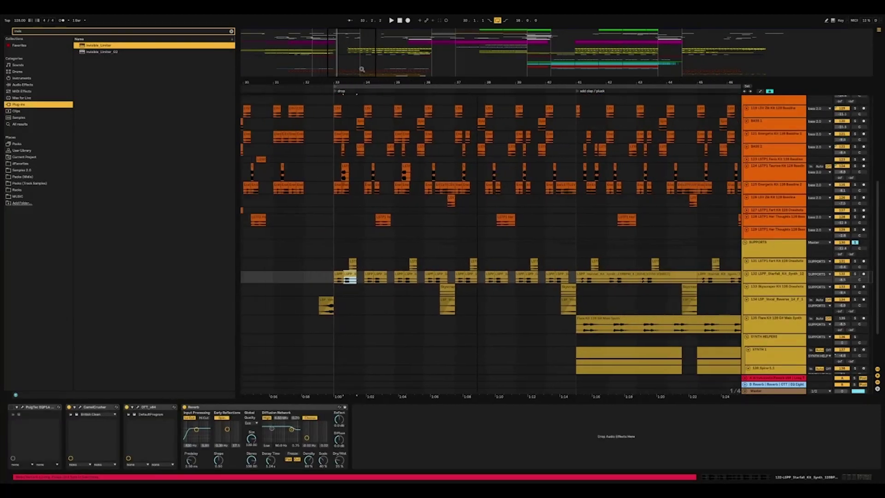
{"action": "scroll", "coordinate": [455, 172], "scroll_direction": "up", "scroll_amount": 3}
- View the bass 2.0 group's device chain, then the SUPPORTS EQ Eight, framing bars 28–54
{"action": "left_click", "coordinate": [778, 152]}
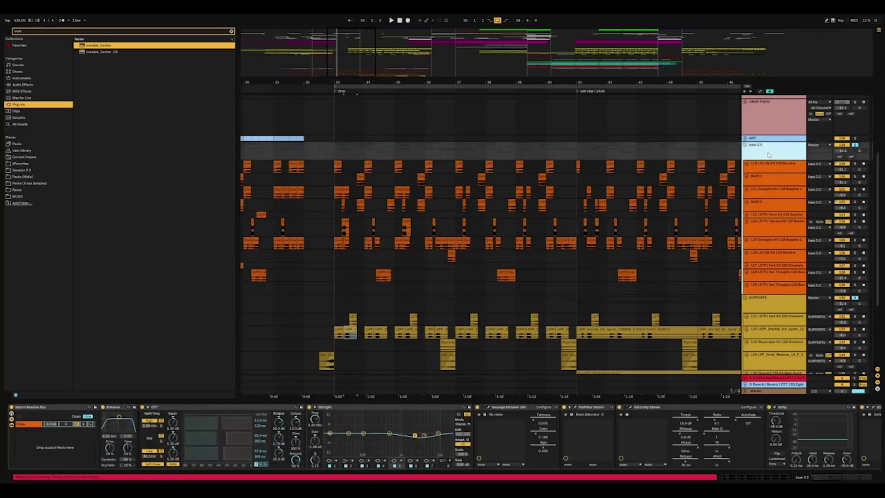
{"action": "scroll", "coordinate": [779, 159], "scroll_direction": "down", "scroll_amount": 3}
{"action": "left_click", "coordinate": [778, 243]}
{"action": "left_click_drag", "start_coordinate": [376, 64], "coordinate": [380, 42]}
{"action": "key", "text": "plus"}
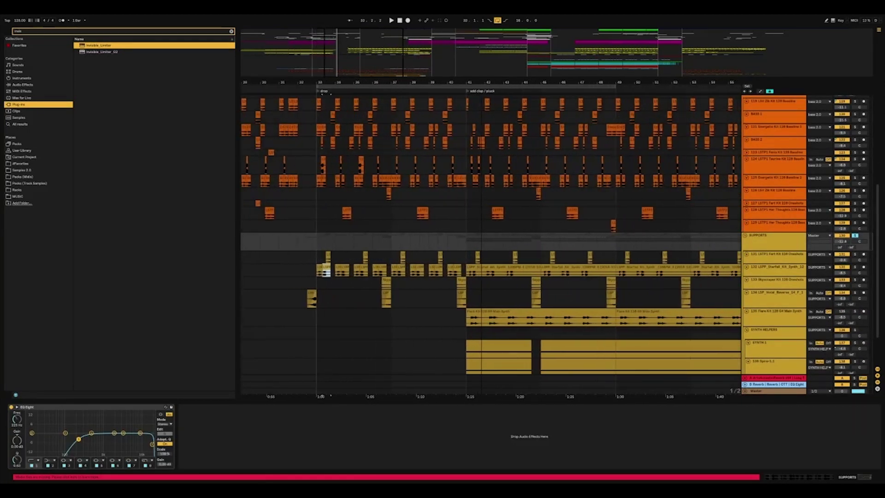
{"action": "scroll", "coordinate": [383, 139], "scroll_direction": "up", "scroll_amount": 1}
{"action": "scroll", "coordinate": [383, 140], "scroll_direction": "up", "scroll_amount": 2}
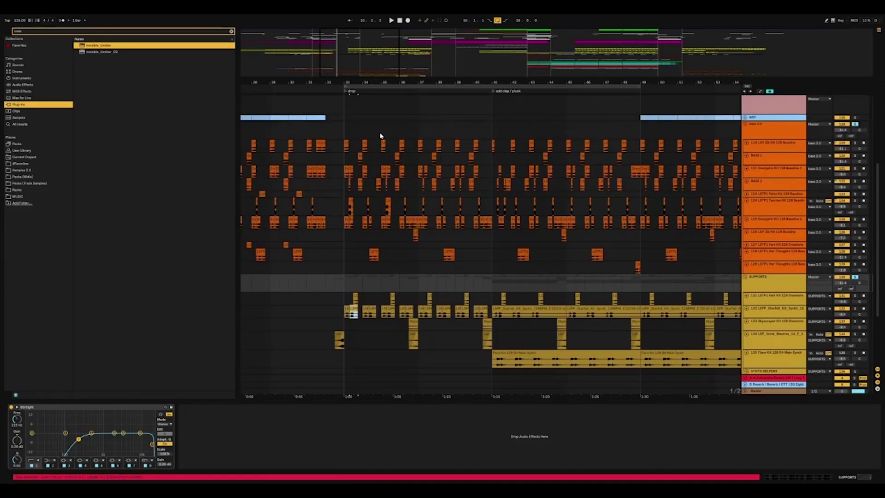
- Show the bass 2.0 group's devices and start playback from bar 33 near the drop
{"action": "left_click", "coordinate": [343, 135]}
{"action": "key", "text": "space"}
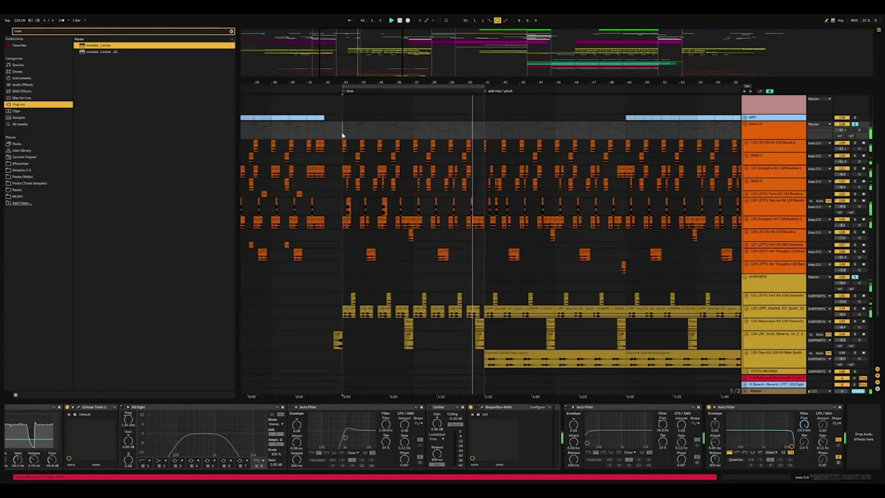
{"action": "left_click", "coordinate": [343, 135]}
- Audition tracks 119 to 131 one at a time, including BASS 1 and BASS 2
{"action": "left_click", "coordinate": [855, 143]}
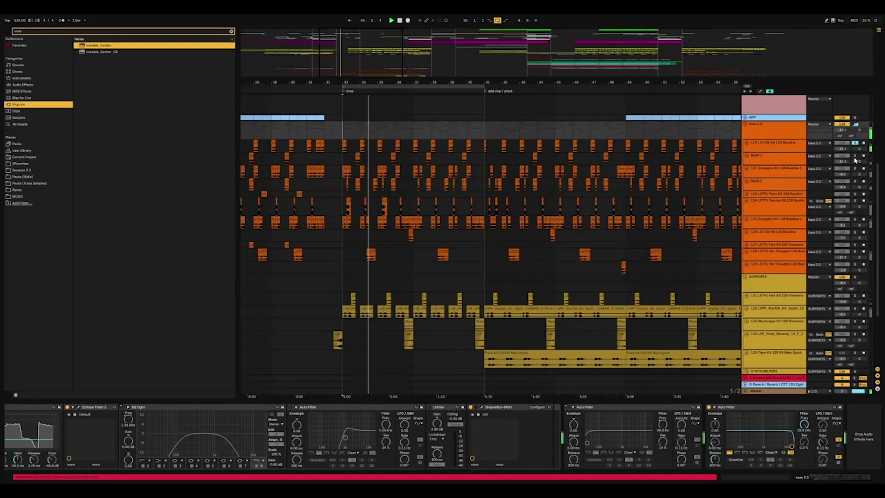
{"action": "left_click", "coordinate": [855, 156]}
{"action": "left_click", "coordinate": [856, 168]}
{"action": "left_click", "coordinate": [855, 182]}
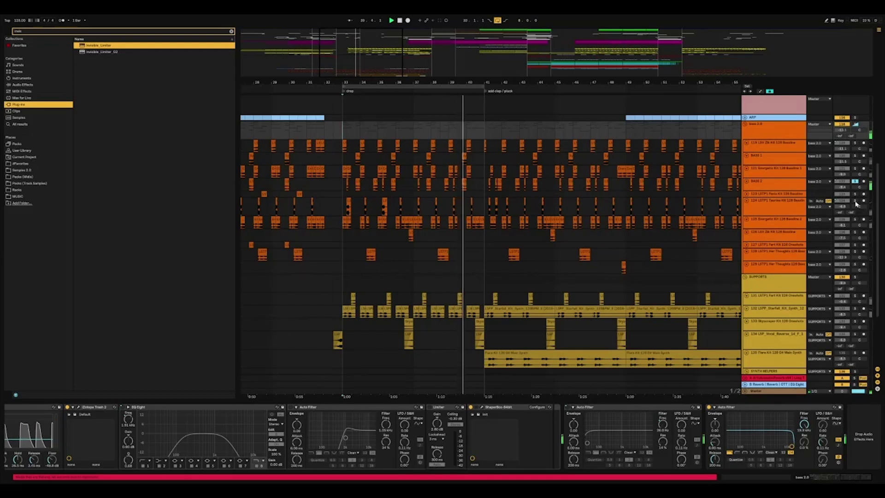
{"action": "left_click", "coordinate": [856, 202]}
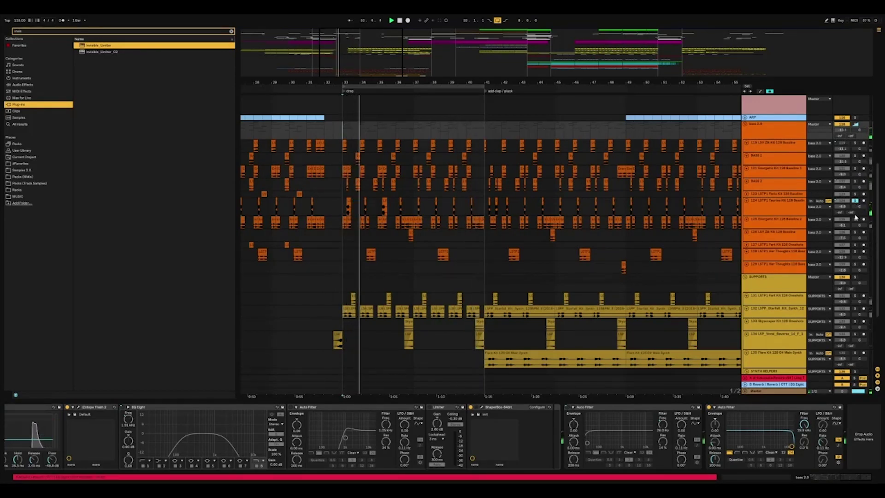
{"action": "left_click", "coordinate": [856, 221]}
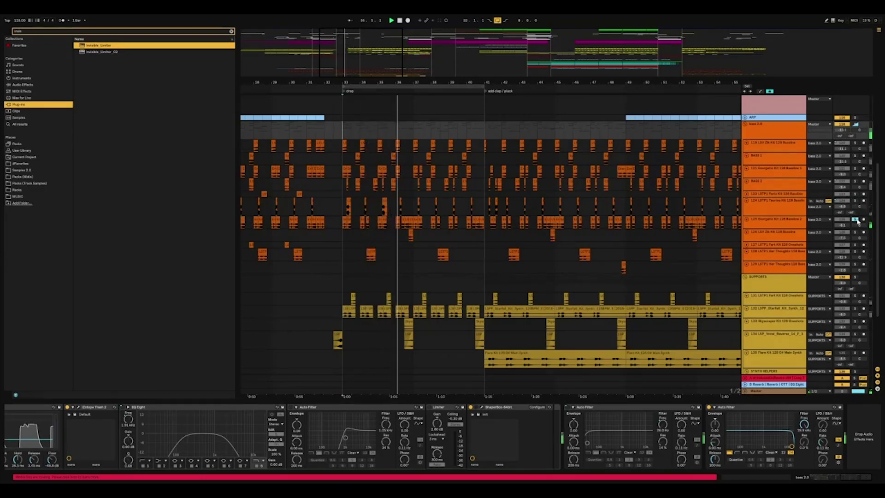
{"action": "left_click", "coordinate": [855, 232]}
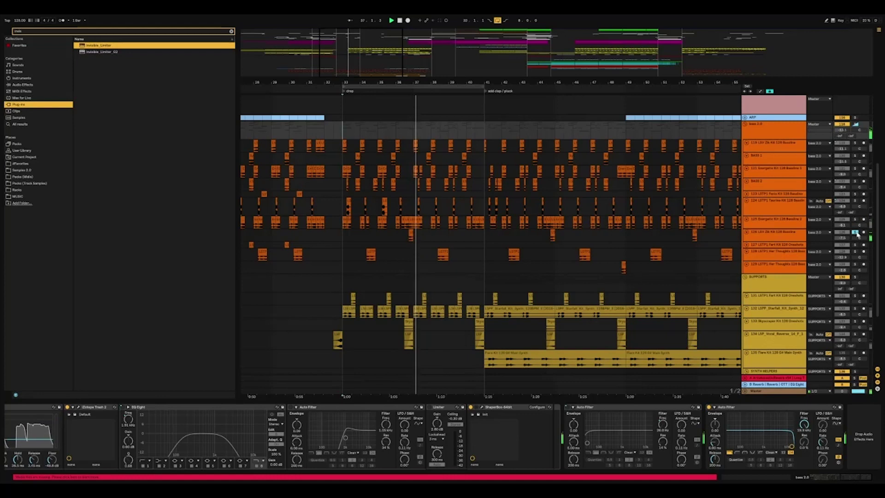
{"action": "left_click", "coordinate": [856, 252]}
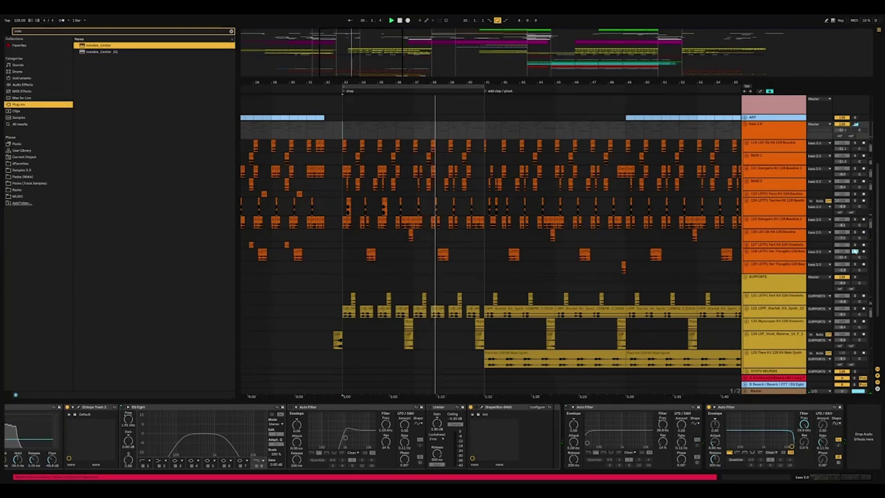
{"action": "scroll", "coordinate": [855, 252], "scroll_direction": "down", "scroll_amount": 1}
{"action": "left_click", "coordinate": [856, 282]}
- Add tracks 132–134 to the solo, then solo the whole SUPPORTS group
{"action": "left_click", "coordinate": [856, 295], "text": "ctrl"}
{"action": "left_click", "coordinate": [856, 308], "text": "ctrl"}
{"action": "left_click", "coordinate": [855, 320], "text": "ctrl"}
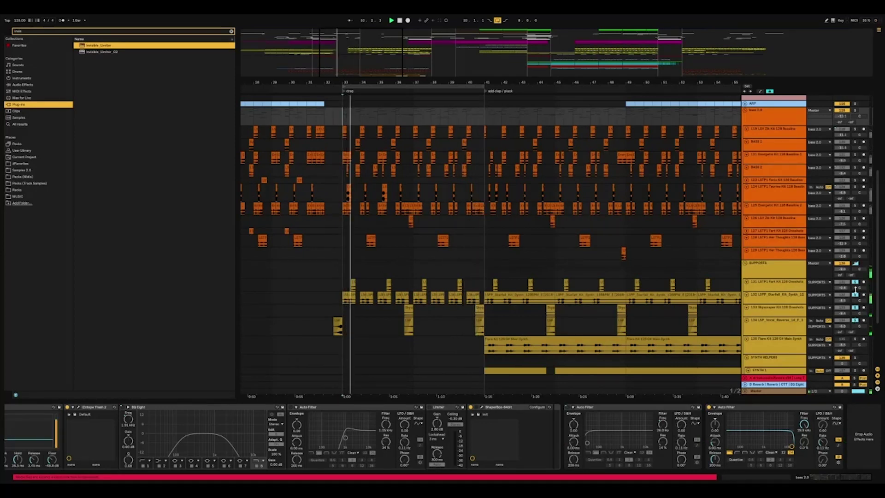
{"action": "left_click", "coordinate": [856, 264]}
- Add every bass track, from 129 back up to 119, to the solo alongside SUPPORTS
{"action": "scroll", "coordinate": [858, 265], "scroll_direction": "down", "scroll_amount": 1}
{"action": "scroll", "coordinate": [854, 262], "scroll_direction": "up", "scroll_amount": 2}
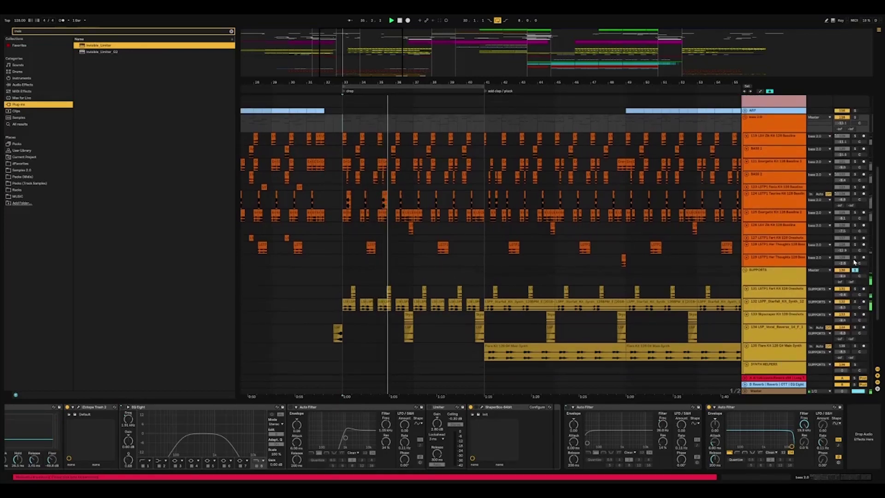
{"action": "left_click", "coordinate": [856, 257], "text": "ctrl"}
{"action": "left_click", "coordinate": [855, 245], "text": "ctrl"}
{"action": "left_click", "coordinate": [855, 239], "text": "ctrl"}
{"action": "left_click", "coordinate": [856, 226], "text": "ctrl"}
{"action": "left_click", "coordinate": [856, 212], "text": "ctrl"}
{"action": "left_click", "coordinate": [855, 194], "text": "ctrl"}
{"action": "left_click", "coordinate": [855, 187], "text": "ctrl"}
{"action": "left_click", "coordinate": [856, 175], "text": "ctrl"}
{"action": "left_click", "coordinate": [855, 161], "text": "ctrl"}
{"action": "left_click", "coordinate": [855, 148], "text": "ctrl"}
{"action": "left_click", "coordinate": [855, 136], "text": "ctrl"}
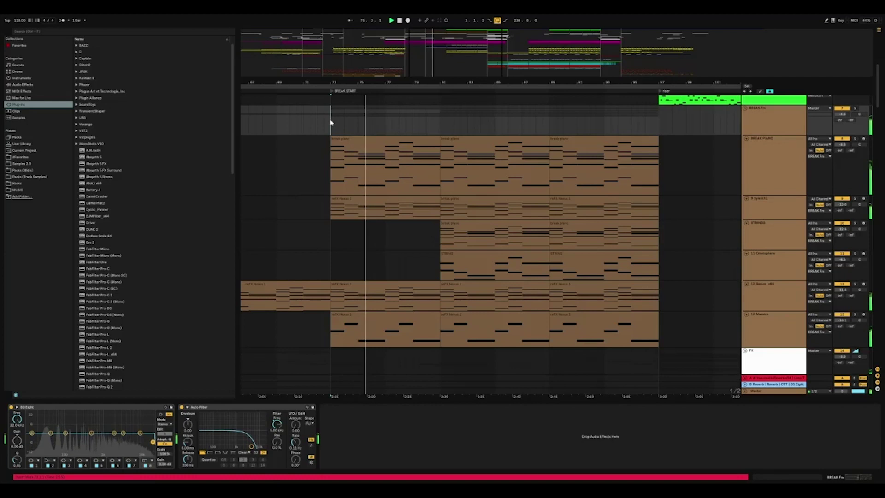
- Solo BREAK PIANO, then 9 Synth1, then STRINGS, showing STRINGS' Omnisphere and EQ Eight chain
{"action": "left_click", "coordinate": [854, 139]}
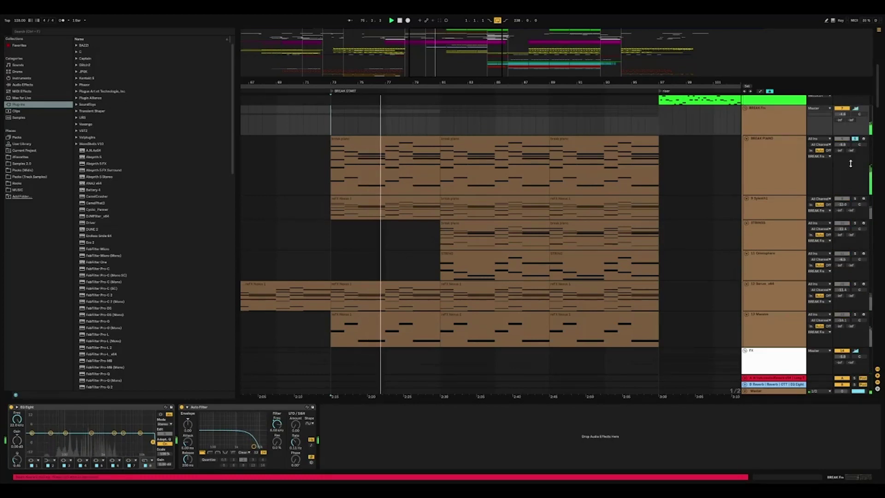
{"action": "left_click", "coordinate": [855, 200]}
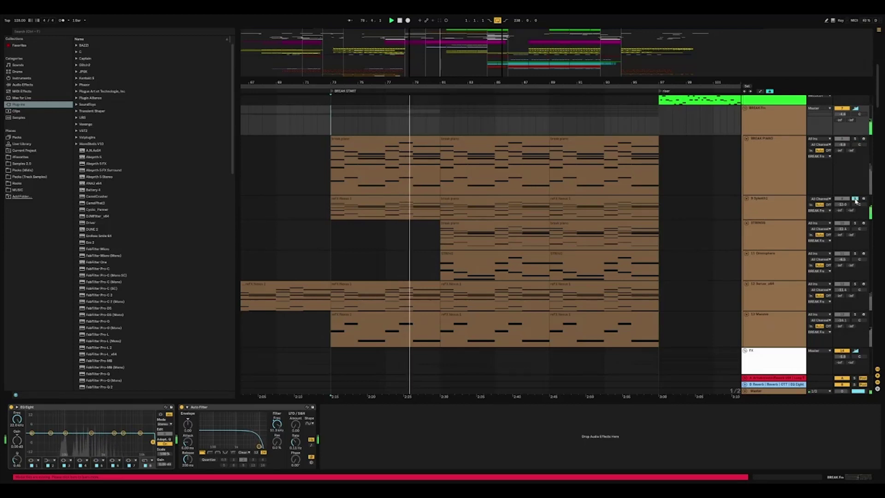
{"action": "scroll", "coordinate": [856, 201], "scroll_direction": "down", "scroll_amount": 2}
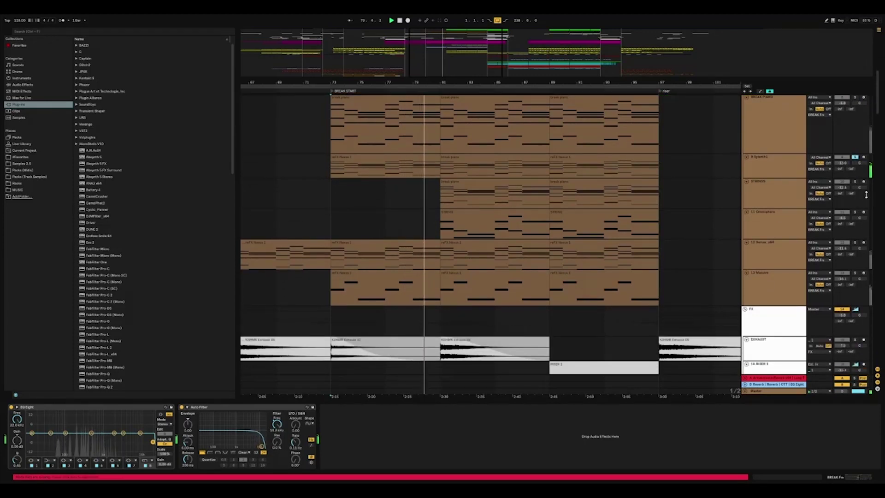
{"action": "left_click", "coordinate": [855, 182]}
{"action": "left_click", "coordinate": [782, 196]}
{"action": "scroll", "coordinate": [782, 226], "scroll_direction": "down", "scroll_amount": 1}
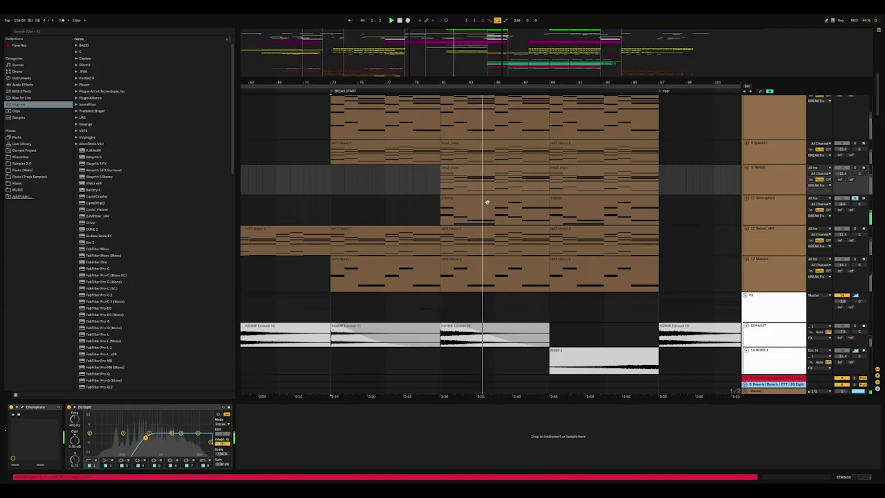
- Open the STRING clip's MIDI notes, then solo and select the Serum synth track
{"action": "double_click", "coordinate": [526, 215]}
{"action": "scroll", "coordinate": [526, 215], "scroll_direction": "down", "scroll_amount": 5}
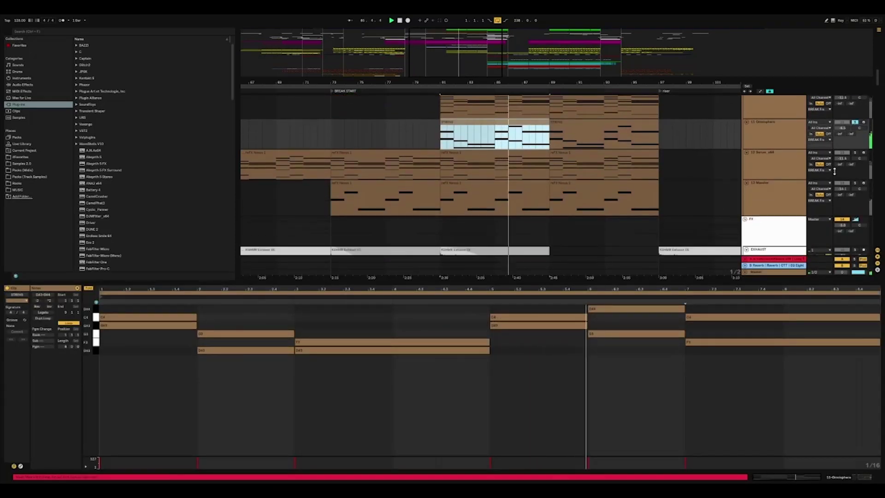
{"action": "left_click", "coordinate": [855, 153]}
{"action": "left_click", "coordinate": [786, 167]}
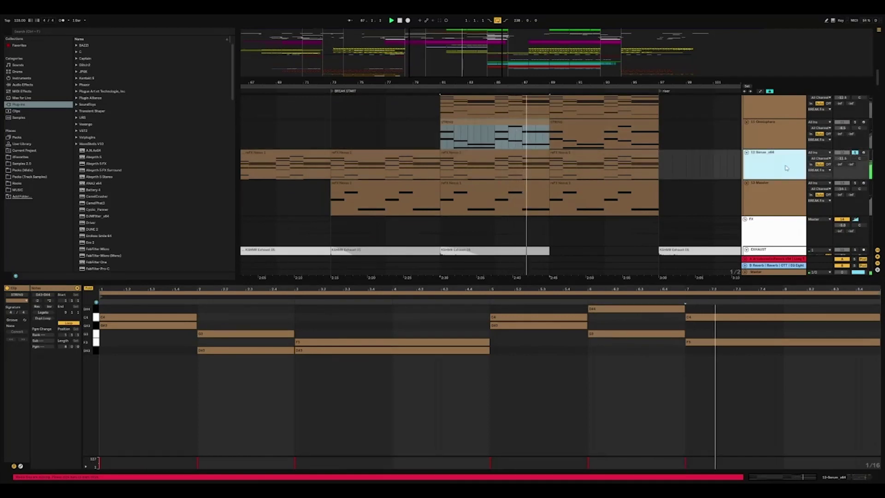
- Solo 13 Massive instead, clear the clip selection, and scroll down to the ATMOS tracks
{"action": "left_click", "coordinate": [775, 196]}
{"action": "left_click", "coordinate": [855, 183]}
{"action": "scroll", "coordinate": [818, 192], "scroll_direction": "down", "scroll_amount": 2}
{"action": "scroll", "coordinate": [793, 186], "scroll_direction": "down", "scroll_amount": 1}
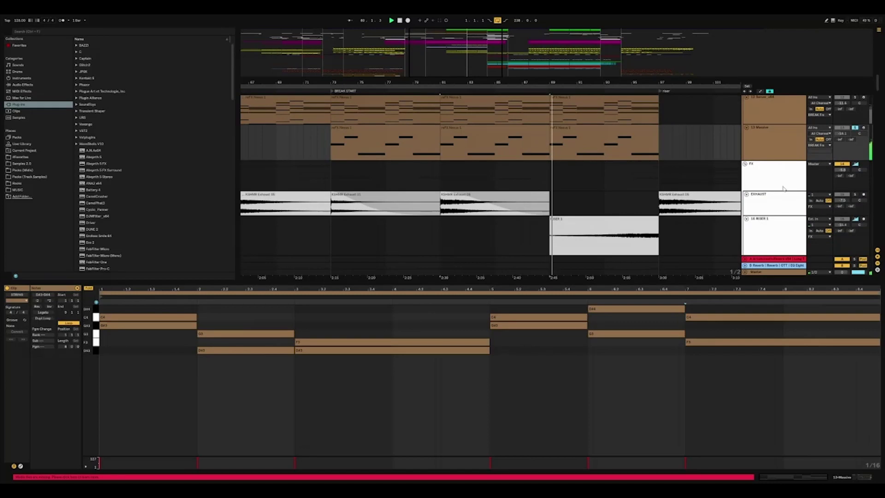
{"action": "left_click", "coordinate": [337, 180]}
{"action": "scroll", "coordinate": [421, 207], "scroll_direction": "down", "scroll_amount": 3}
{"action": "left_click_drag", "start_coordinate": [876, 95], "coordinate": [877, 145]}
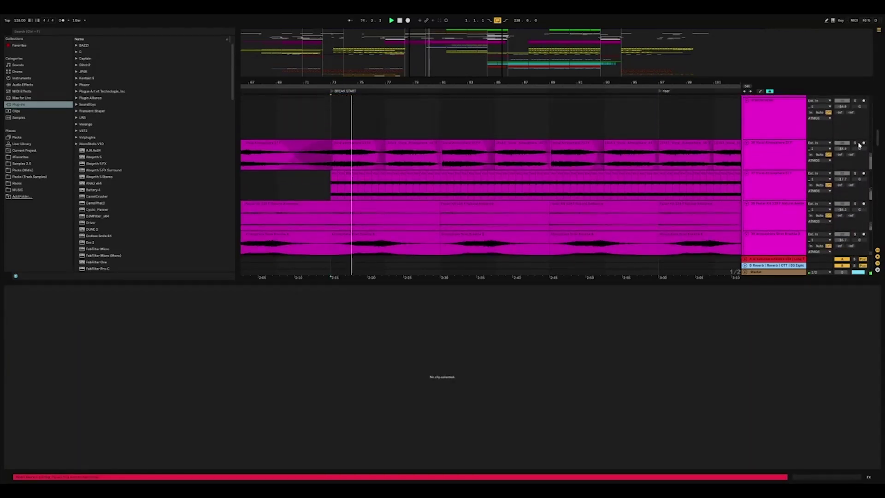
- Inspect the Vocal Atmosphere track and clip, then solo the second Vocal Atmosphere track
{"action": "scroll", "coordinate": [858, 139], "scroll_direction": "up", "scroll_amount": 3}
{"action": "scroll", "coordinate": [858, 135], "scroll_direction": "down", "scroll_amount": 2}
{"action": "left_click", "coordinate": [770, 174]}
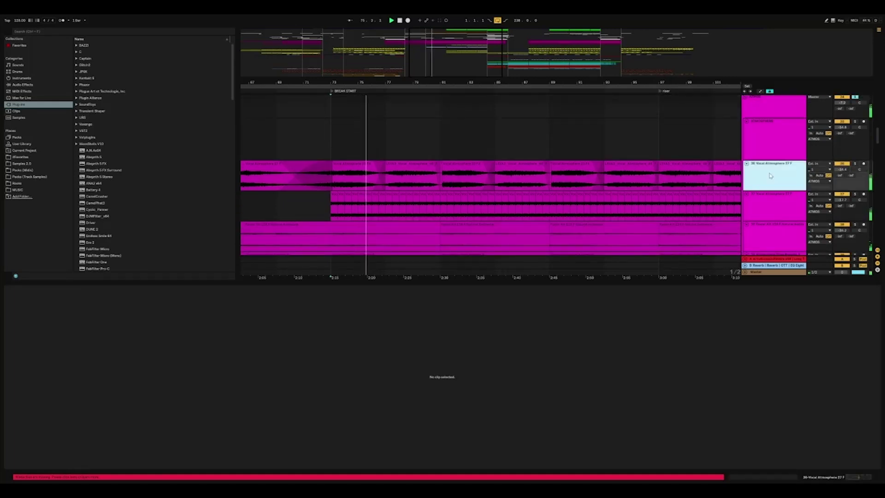
{"action": "left_click", "coordinate": [373, 176]}
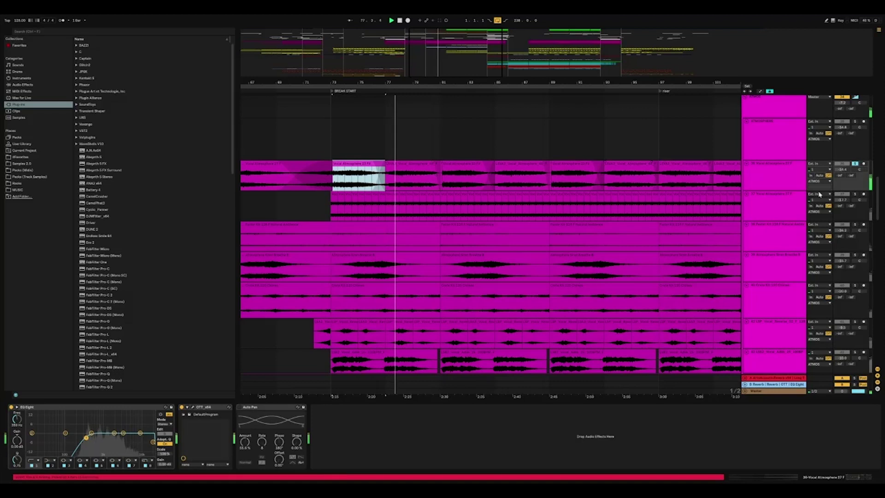
{"action": "left_click", "coordinate": [855, 194]}
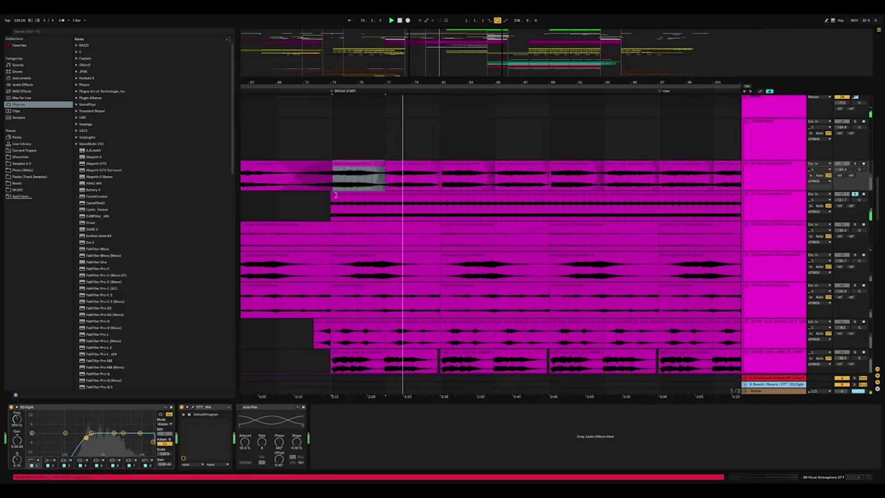
{"action": "left_click", "coordinate": [416, 193]}
- Solo the Faster Kit 138 F Natural Ambience track, then the Atmosphere track
{"action": "left_click", "coordinate": [794, 240]}
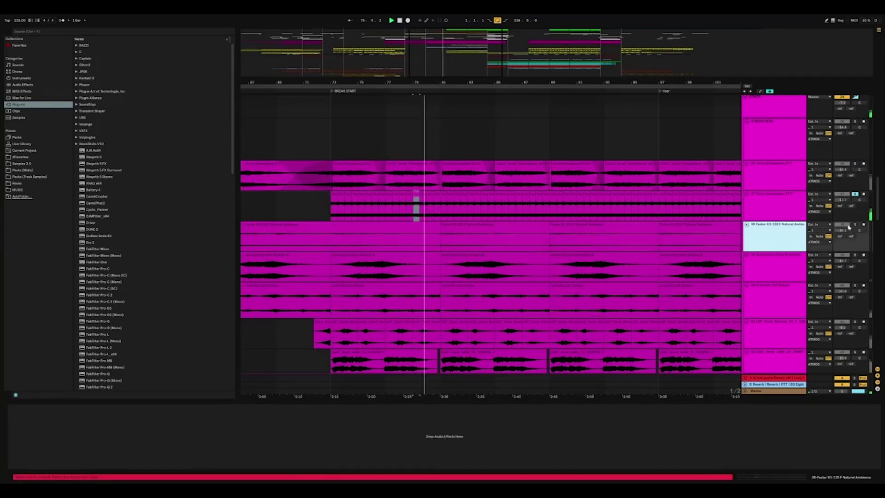
{"action": "left_click", "coordinate": [855, 225]}
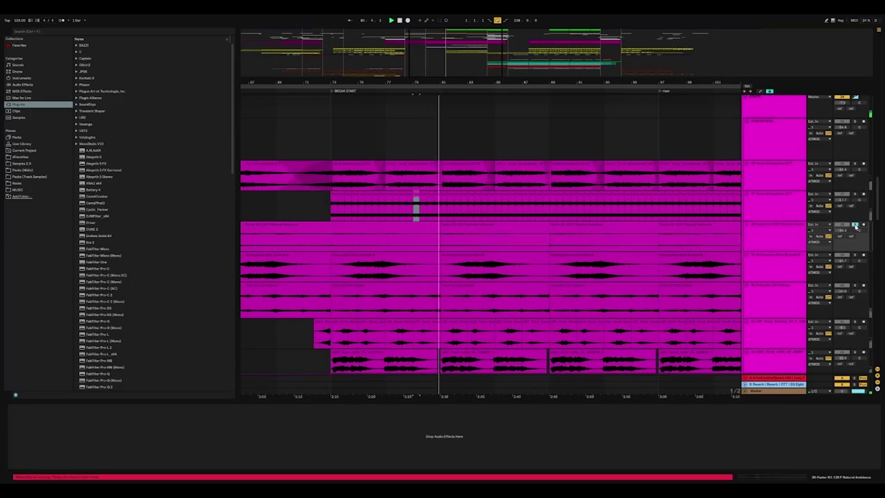
{"action": "scroll", "coordinate": [502, 199], "scroll_direction": "down", "scroll_amount": 2}
{"action": "left_click", "coordinate": [502, 199]}
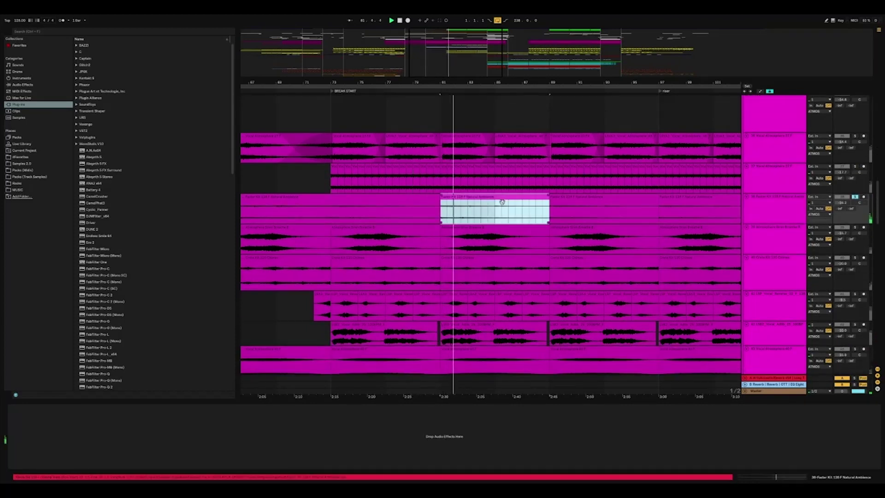
{"action": "left_click", "coordinate": [855, 200]}
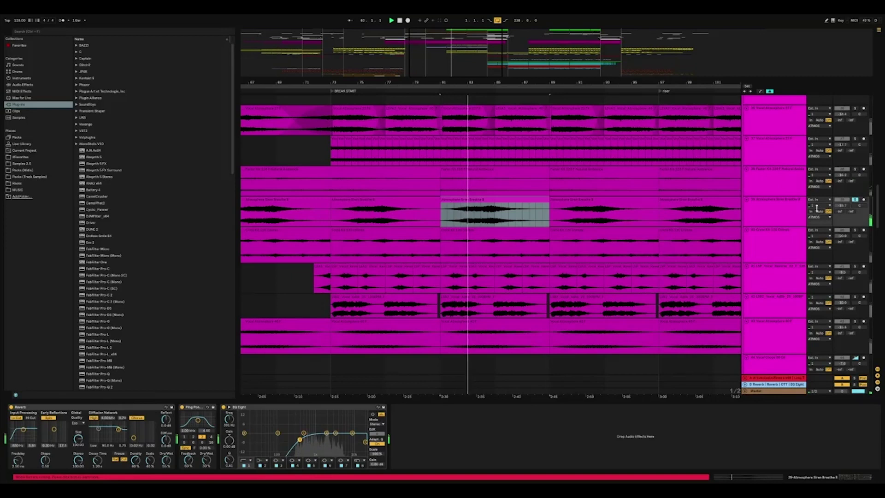
- Move solo down past Crate Kit 120 Chimes and select the Vocal Atmosphere clip at bars 89–97
{"action": "scroll", "coordinate": [819, 210], "scroll_direction": "down", "scroll_amount": 1}
{"action": "left_click", "coordinate": [856, 209]}
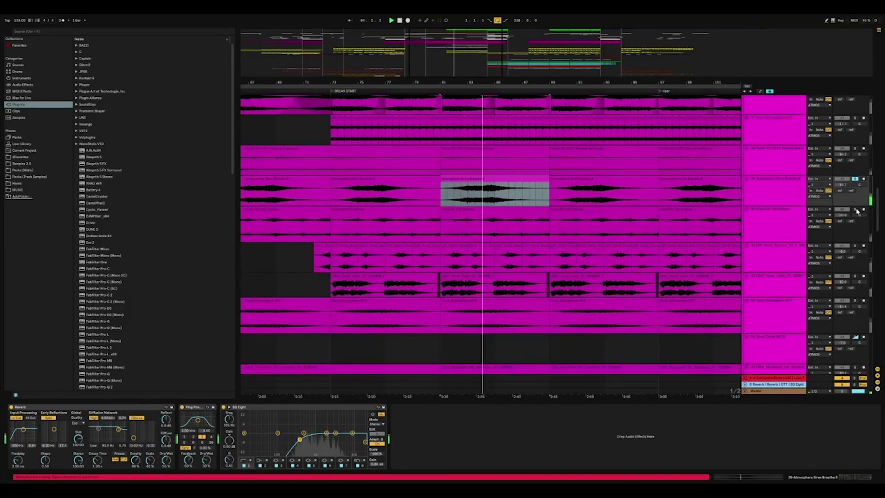
{"action": "left_click", "coordinate": [504, 210]}
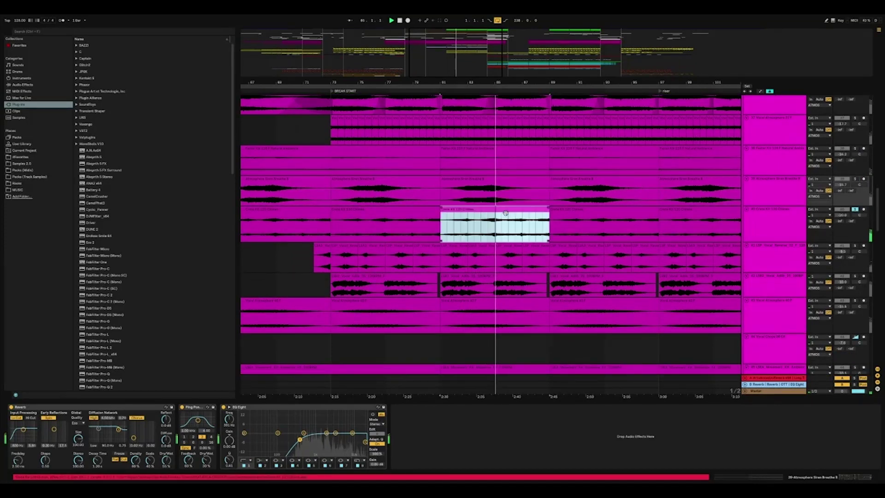
{"action": "left_click", "coordinate": [856, 246]}
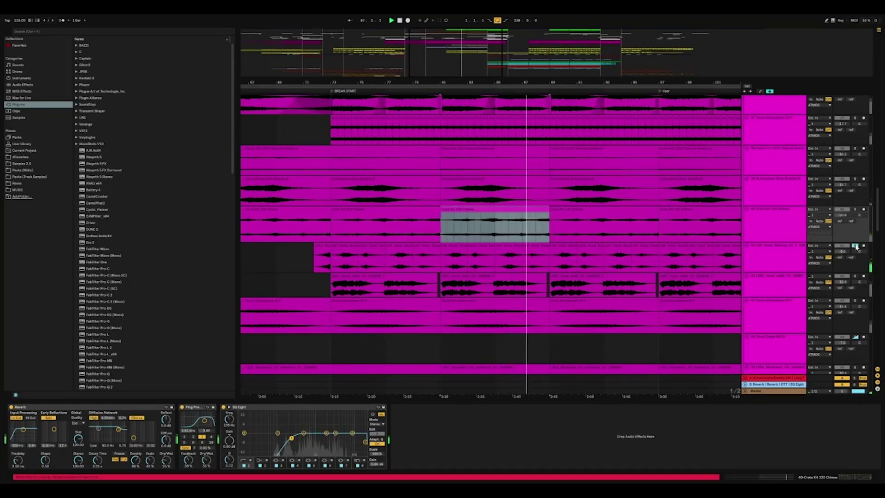
{"action": "scroll", "coordinate": [856, 248], "scroll_direction": "down", "scroll_amount": 2}
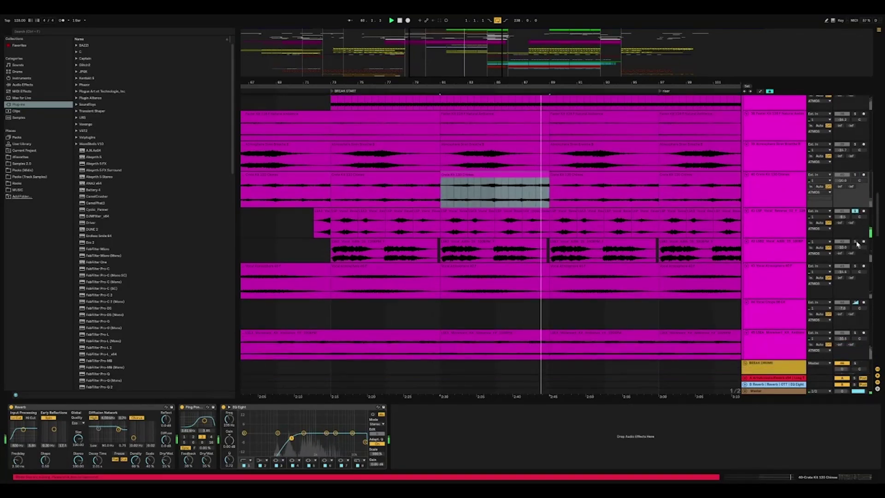
{"action": "scroll", "coordinate": [855, 244], "scroll_direction": "down", "scroll_amount": 2}
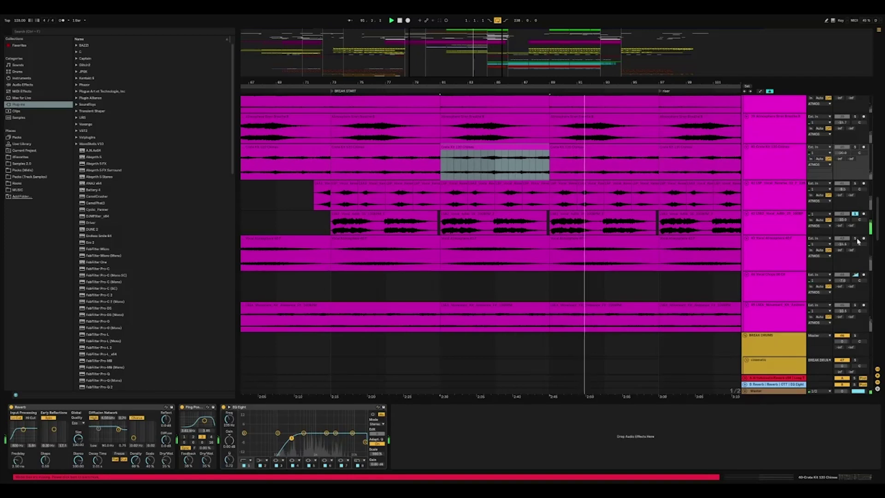
{"action": "left_click", "coordinate": [574, 244]}
{"action": "scroll", "coordinate": [573, 243], "scroll_direction": "down", "scroll_amount": 4}
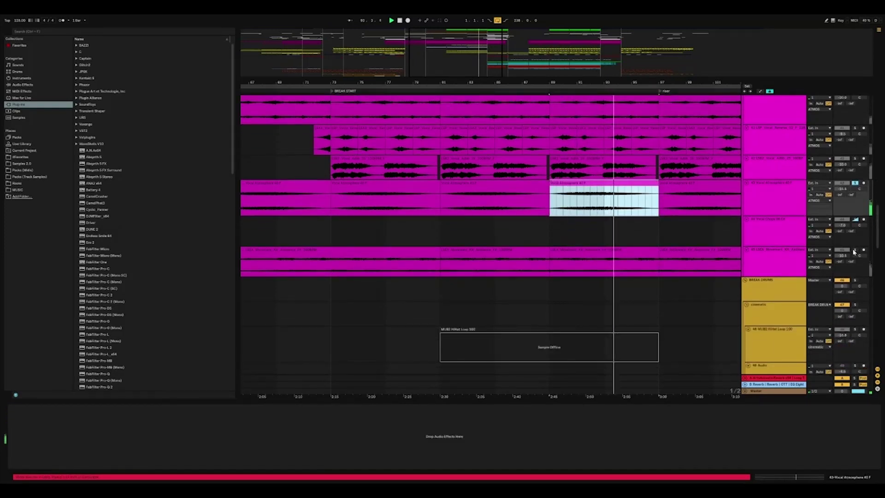
- Select the lower magenta clip at bars 89–97, the empty 50 Audio lane, and 51 KSHMR Punchy Kick
{"action": "left_click", "coordinate": [600, 250]}
{"action": "scroll", "coordinate": [599, 250], "scroll_direction": "down", "scroll_amount": 7}
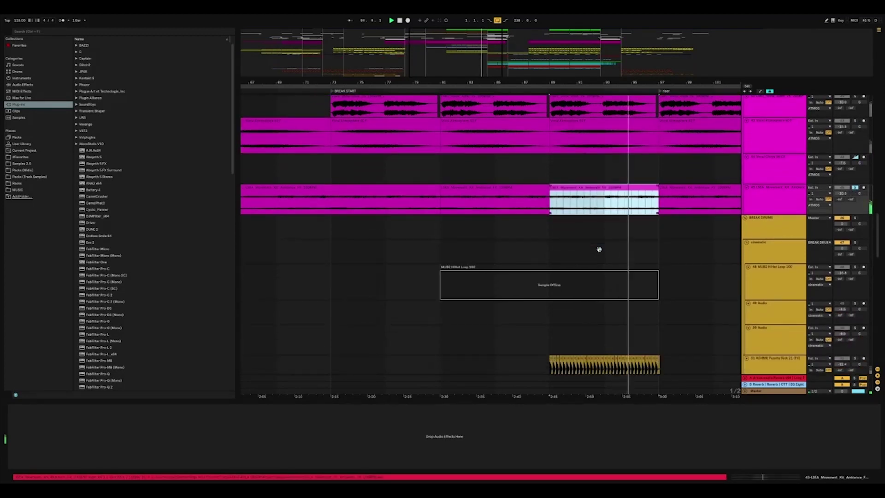
{"action": "scroll", "coordinate": [599, 250], "scroll_direction": "down", "scroll_amount": 5}
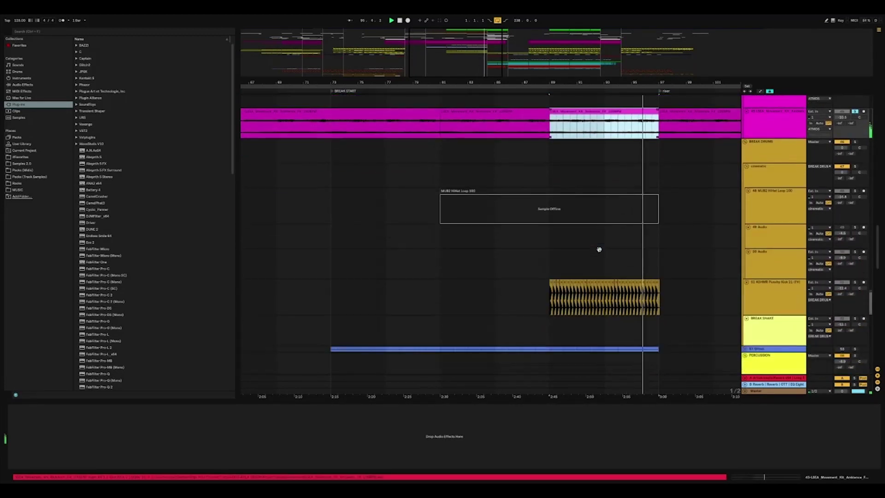
{"action": "left_click", "coordinate": [549, 239]}
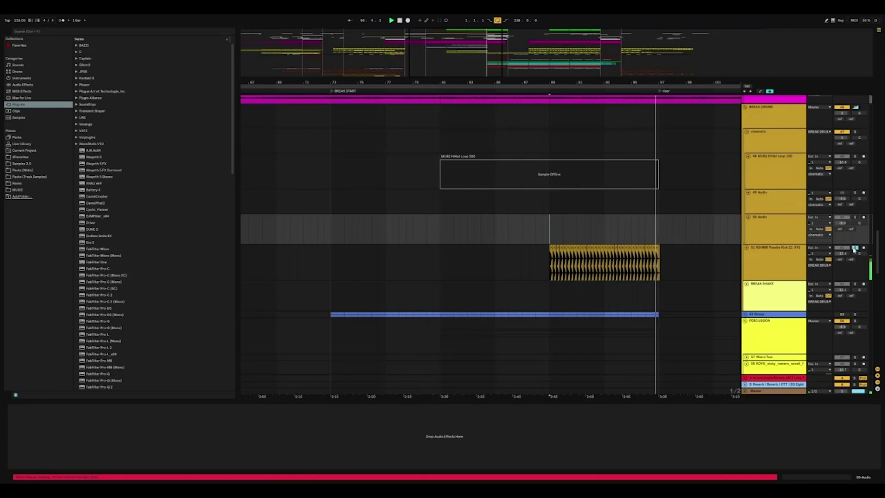
{"action": "scroll", "coordinate": [854, 250], "scroll_direction": "down", "scroll_amount": 3}
{"action": "left_click", "coordinate": [810, 237]}
- Inspect the 6-PERC track's devices, then select and solo INTEREST PERC 2
{"action": "scroll", "coordinate": [658, 226], "scroll_direction": "down", "scroll_amount": 2}
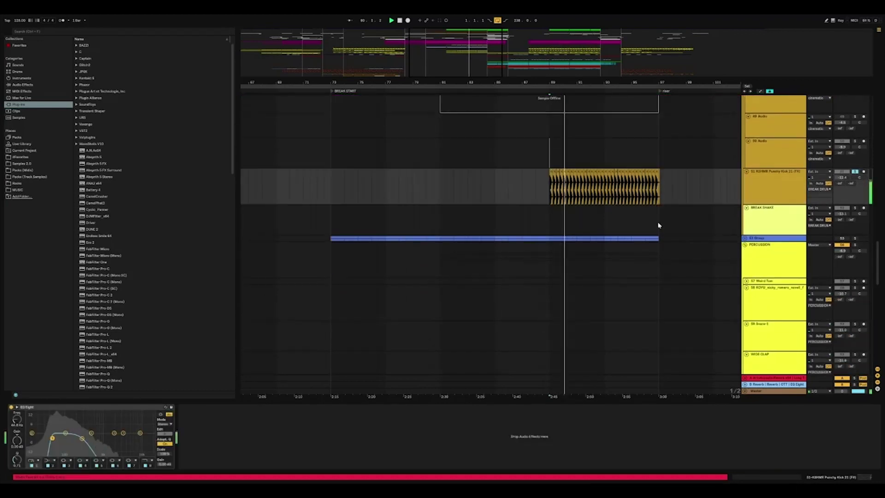
{"action": "scroll", "coordinate": [659, 226], "scroll_direction": "down", "scroll_amount": 5}
{"action": "scroll", "coordinate": [597, 243], "scroll_direction": "down", "scroll_amount": 4}
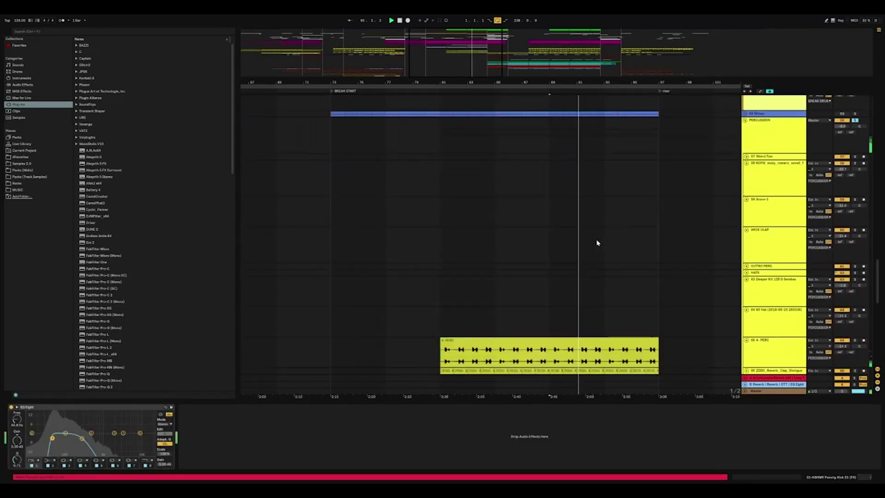
{"action": "scroll", "coordinate": [596, 243], "scroll_direction": "down", "scroll_amount": 7}
{"action": "left_click", "coordinate": [597, 243]}
{"action": "scroll", "coordinate": [830, 203], "scroll_direction": "down", "scroll_amount": 3}
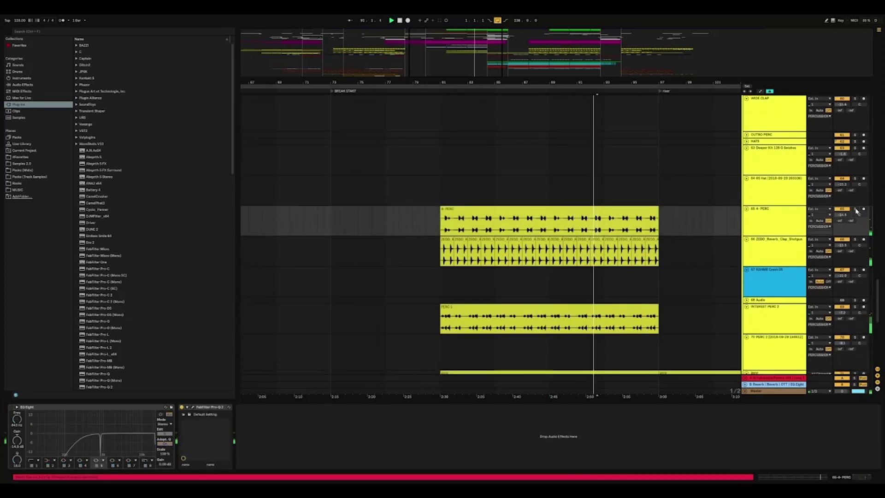
{"action": "scroll", "coordinate": [855, 209], "scroll_direction": "down", "scroll_amount": 2}
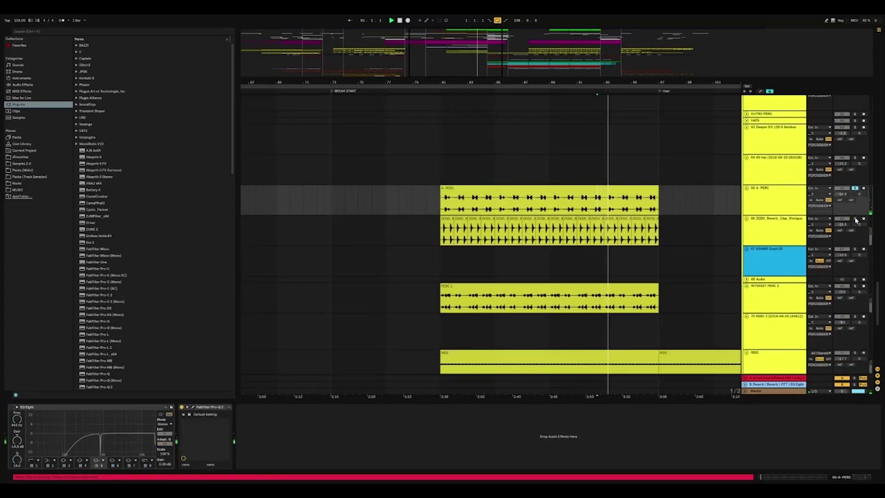
{"action": "scroll", "coordinate": [855, 220], "scroll_direction": "down", "scroll_amount": 2}
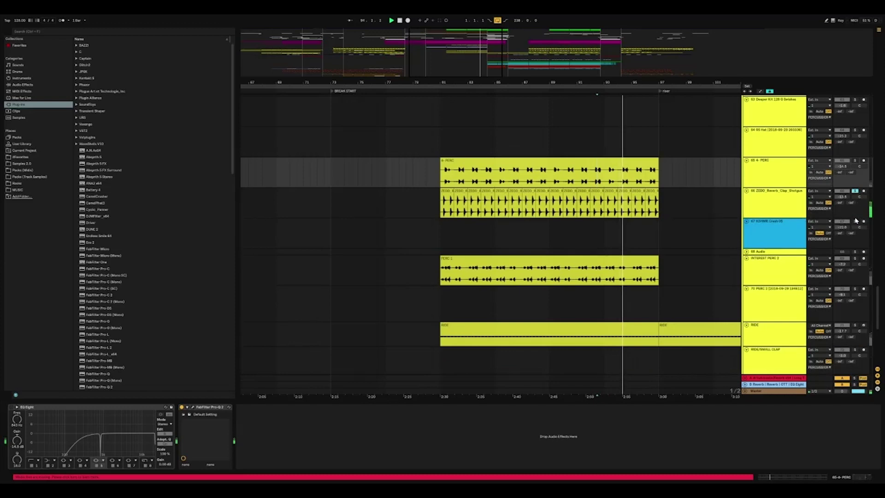
{"action": "left_click", "coordinate": [784, 276]}
{"action": "left_click", "coordinate": [855, 258]}
{"action": "scroll", "coordinate": [855, 260], "scroll_direction": "down", "scroll_amount": 3}
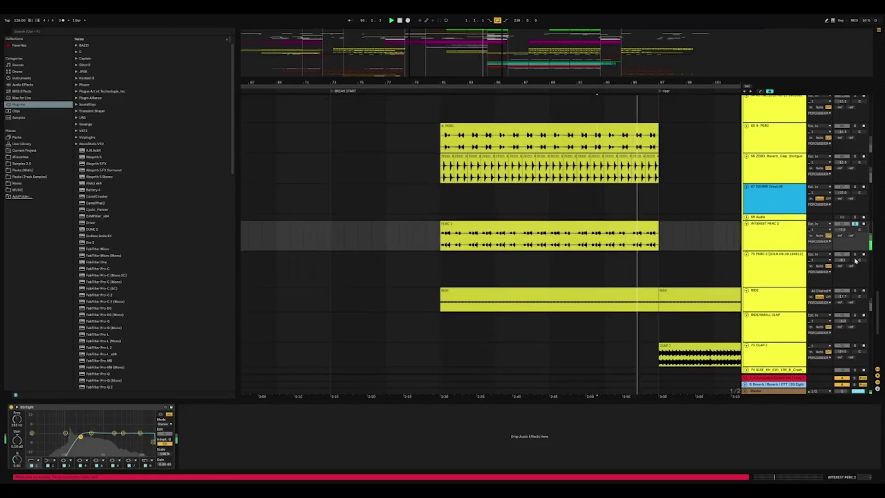
{"action": "scroll", "coordinate": [855, 260], "scroll_direction": "down", "scroll_amount": 4}
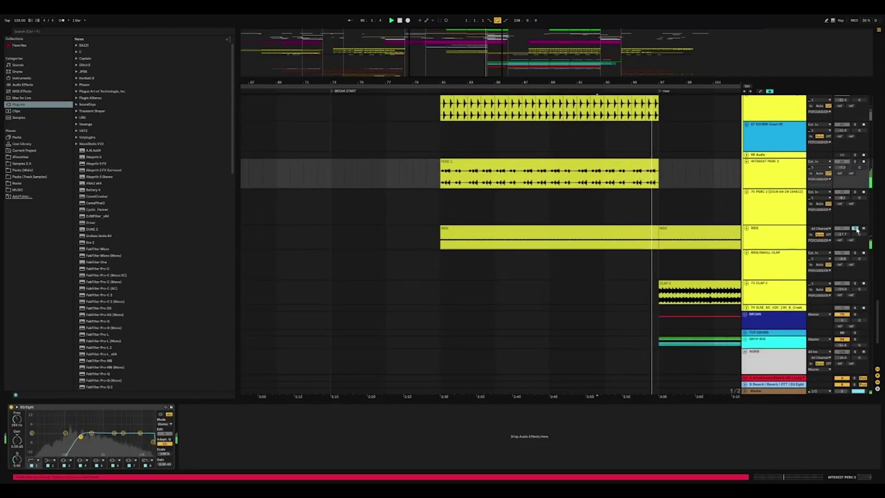
- Solo the CLAP 3 track in place of RIDE
{"action": "left_click", "coordinate": [854, 283]}
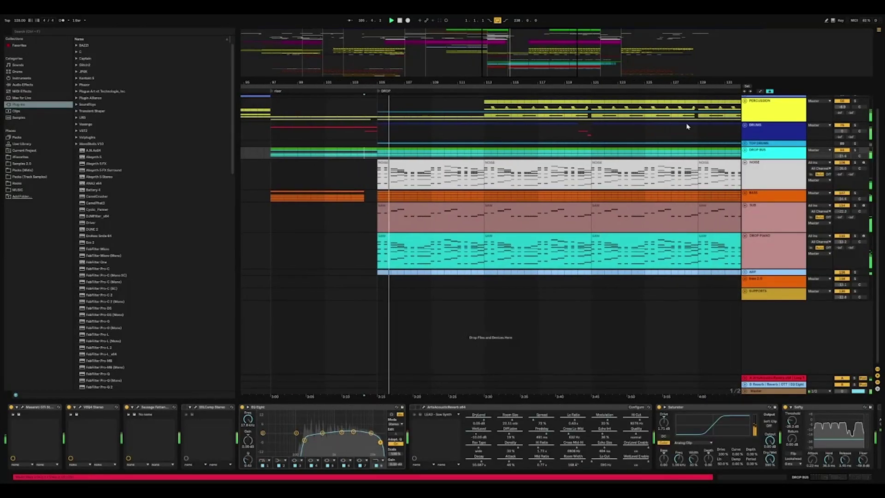
- Unfold DROP BUS, solo 96 Serum, and open its bars 105–109 clip's MIDI notes
{"action": "left_click", "coordinate": [744, 149]}
{"action": "scroll", "coordinate": [725, 184], "scroll_direction": "down", "scroll_amount": 4}
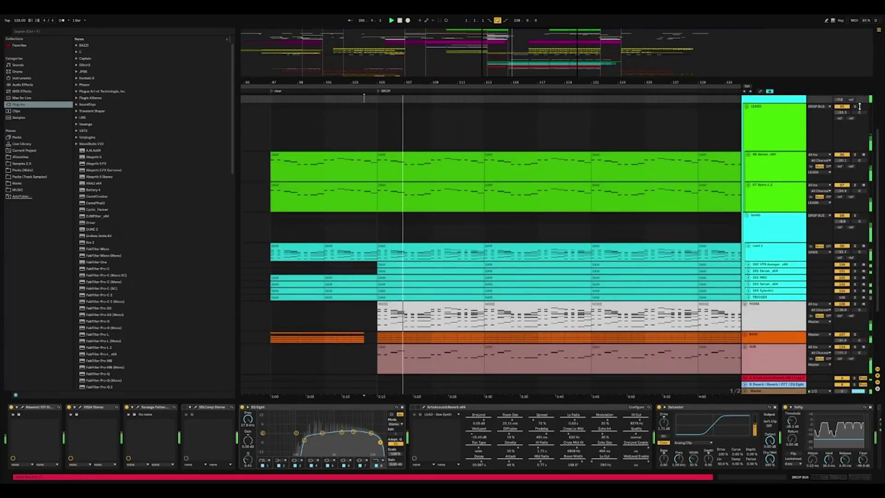
{"action": "left_click", "coordinate": [855, 155]}
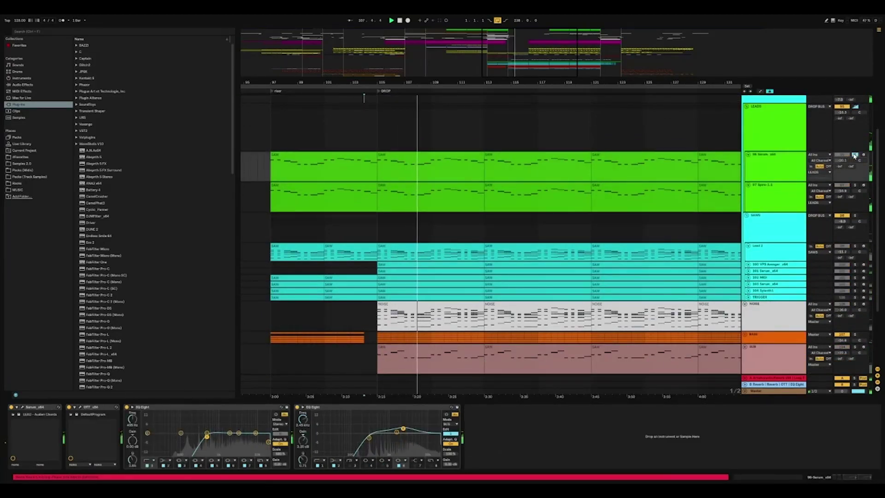
{"action": "left_click", "coordinate": [466, 159]}
{"action": "double_click", "coordinate": [467, 159]}
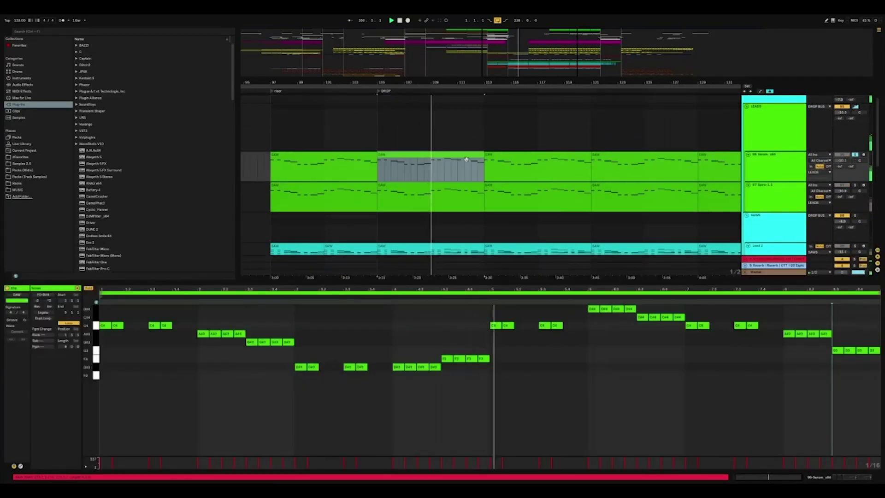
- Solo the 97 Spire-1.1 track instead and select its clip at bars 105–109
{"action": "left_click", "coordinate": [855, 185]}
{"action": "left_click", "coordinate": [443, 194]}
{"action": "scroll", "coordinate": [685, 186], "scroll_direction": "down", "scroll_amount": 3}
{"action": "scroll", "coordinate": [686, 186], "scroll_direction": "up", "scroll_amount": 2}
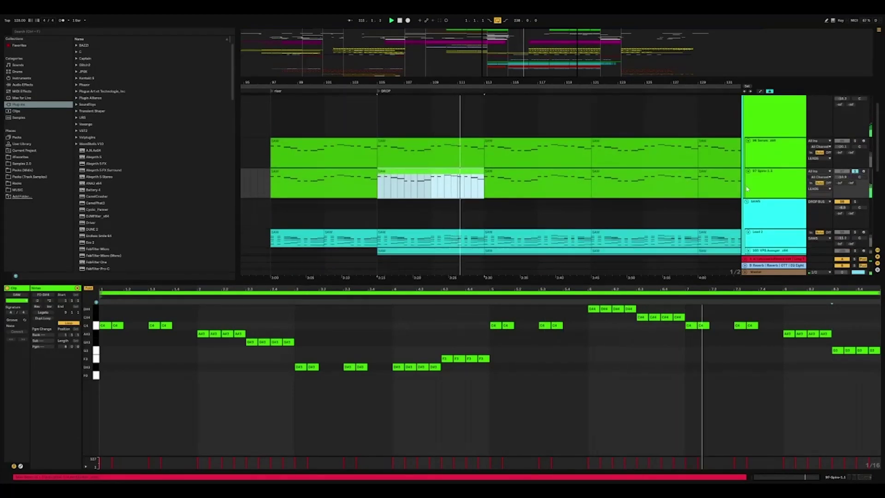
{"action": "scroll", "coordinate": [756, 188], "scroll_direction": "down", "scroll_amount": 1}
- Select and solo the SAWS group, then select bars 105–113
{"action": "left_click", "coordinate": [795, 185]}
{"action": "left_click", "coordinate": [855, 173]}
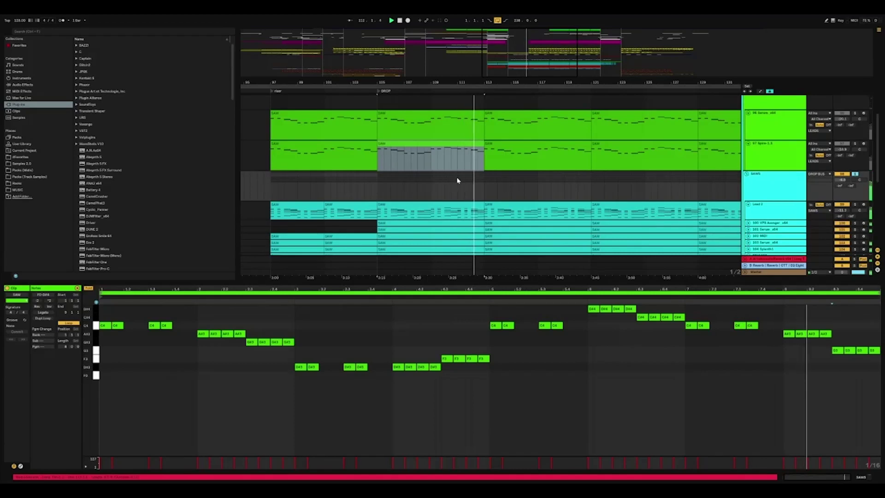
{"action": "scroll", "coordinate": [458, 180], "scroll_direction": "down", "scroll_amount": 1}
{"action": "left_click_drag", "start_coordinate": [593, 149], "coordinate": [378, 154]}
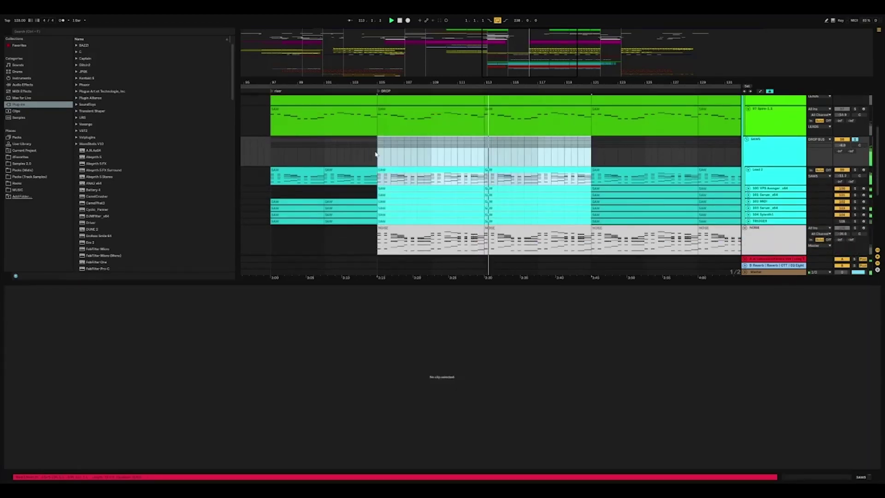
- Unfold the SAWS tracks from VPS Avenger down to TRIGGER to full height
{"action": "left_click", "coordinate": [773, 183]}
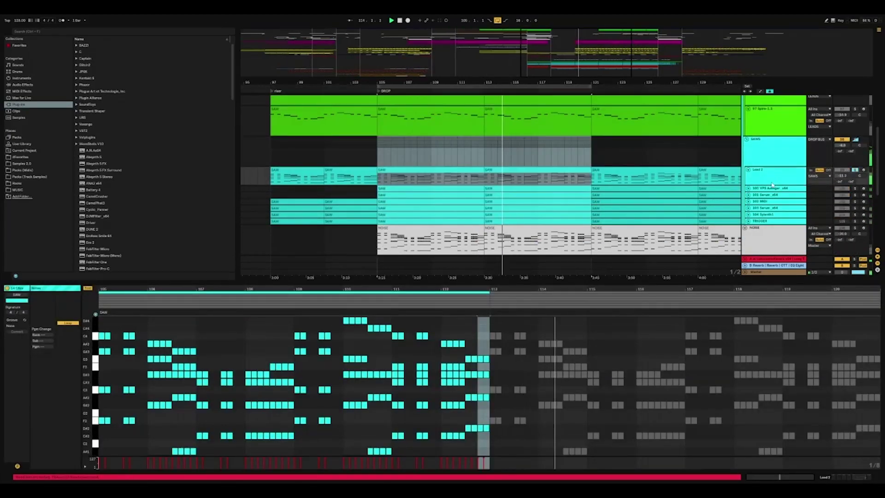
{"action": "left_click", "coordinate": [772, 182]}
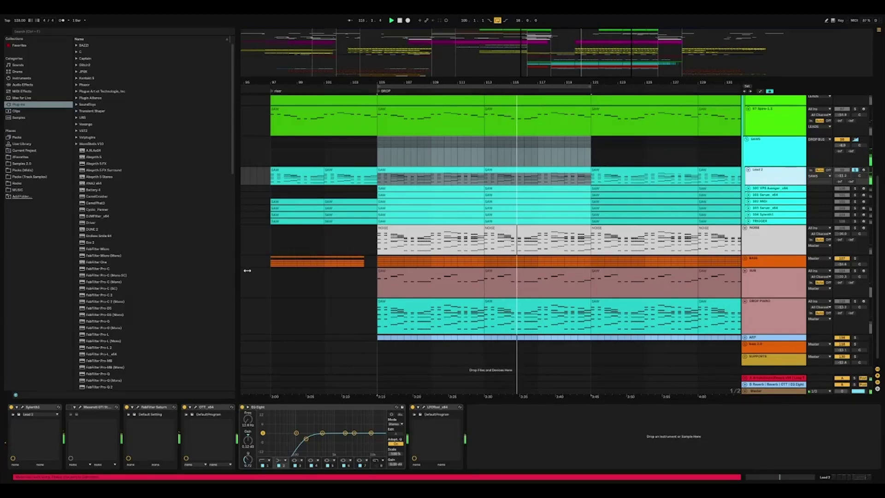
{"action": "left_click", "coordinate": [761, 188]}
{"action": "left_click", "coordinate": [763, 221], "text": "shift"}
{"action": "key", "text": "u"}
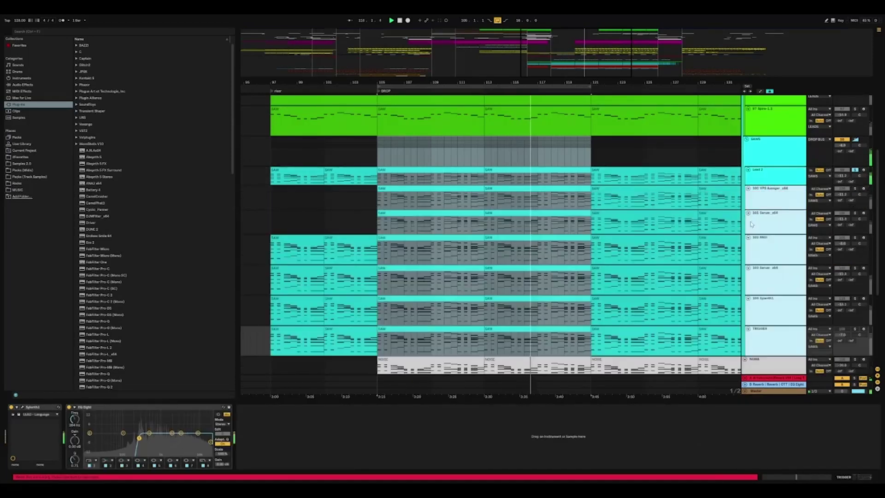
{"action": "left_click", "coordinate": [764, 204]}
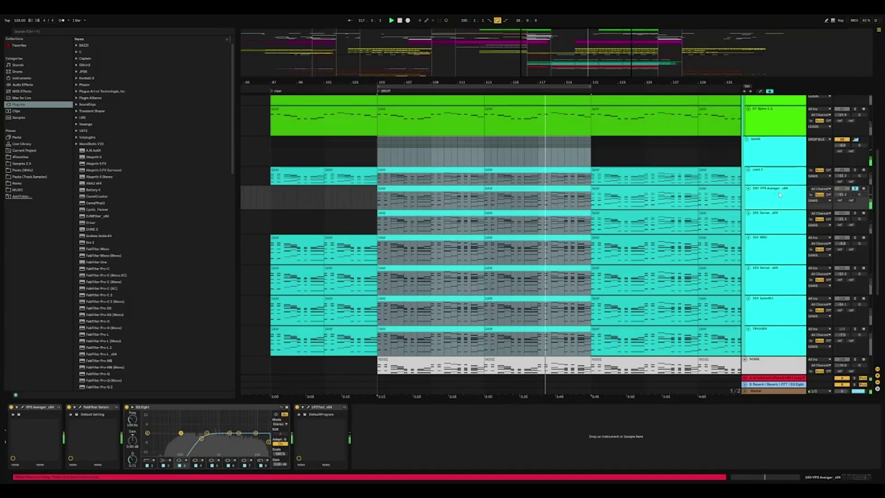
- Select VPS Avenger's SAW clip at bars 113–121 and view the 101 Serum devices
{"action": "left_click", "coordinate": [557, 190]}
{"action": "scroll", "coordinate": [761, 193], "scroll_direction": "down", "scroll_amount": 2}
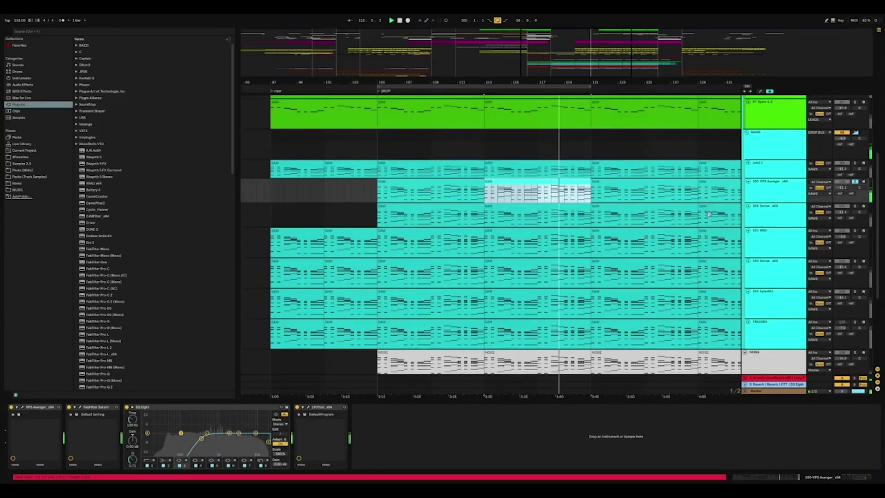
{"action": "left_click", "coordinate": [854, 179]}
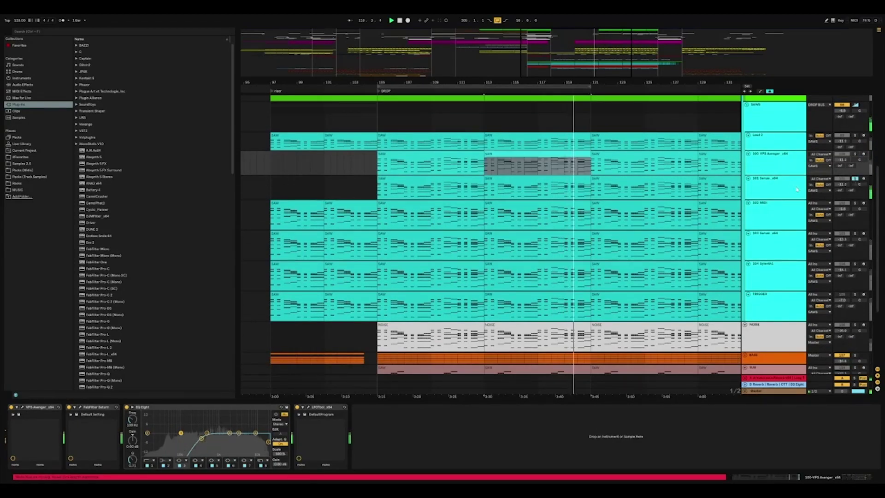
{"action": "left_click", "coordinate": [783, 190]}
{"action": "scroll", "coordinate": [783, 190], "scroll_direction": "down", "scroll_amount": 1}
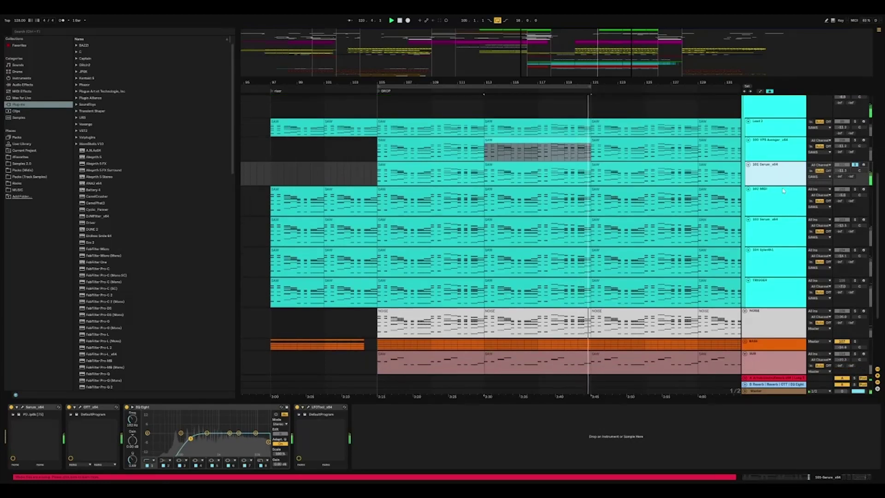
{"action": "scroll", "coordinate": [782, 191], "scroll_direction": "down", "scroll_amount": 1}
- Solo the 103 Serum track and select its clip at bars 105–113
{"action": "left_click", "coordinate": [795, 186]}
{"action": "left_click", "coordinate": [798, 204]}
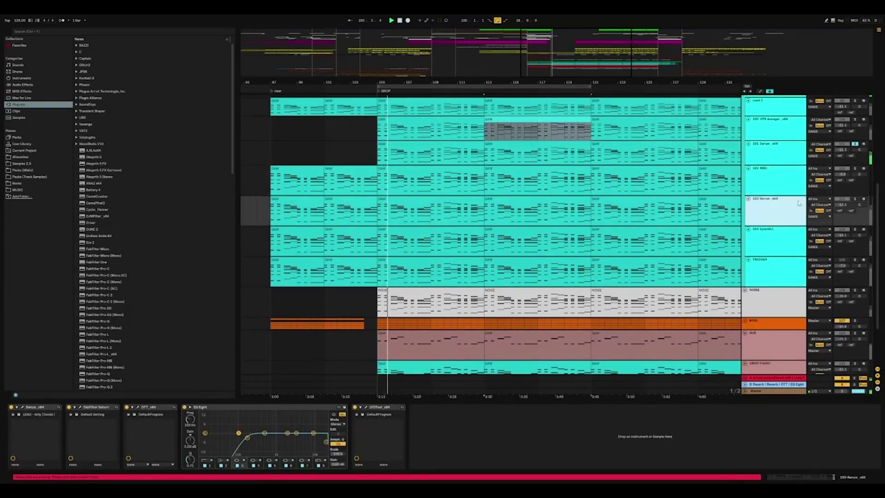
{"action": "left_click", "coordinate": [854, 201]}
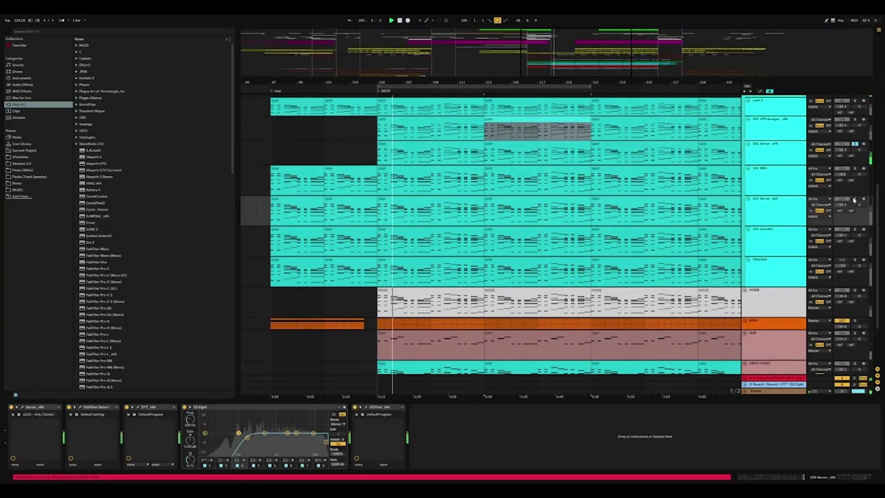
{"action": "left_click", "coordinate": [439, 203]}
{"action": "scroll", "coordinate": [566, 195], "scroll_direction": "down", "scroll_amount": 2}
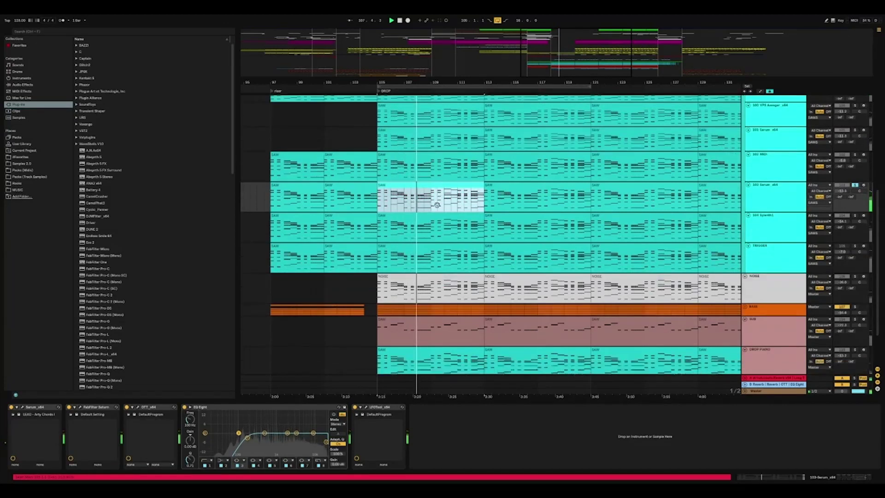
- Solo the 104 Synth1 track, then show NOISE's Serum, EQ Eight and ShaperBox chain
{"action": "left_click", "coordinate": [856, 204]}
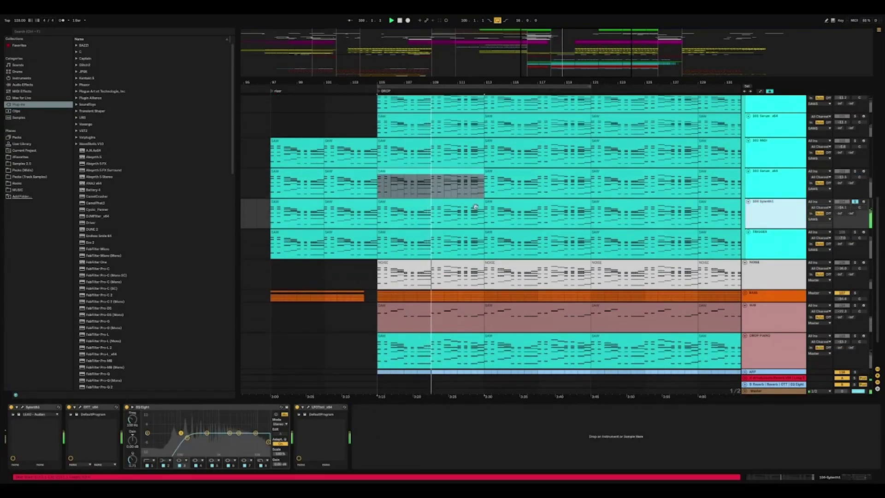
{"action": "left_click", "coordinate": [460, 206]}
{"action": "scroll", "coordinate": [459, 206], "scroll_direction": "down", "scroll_amount": 3}
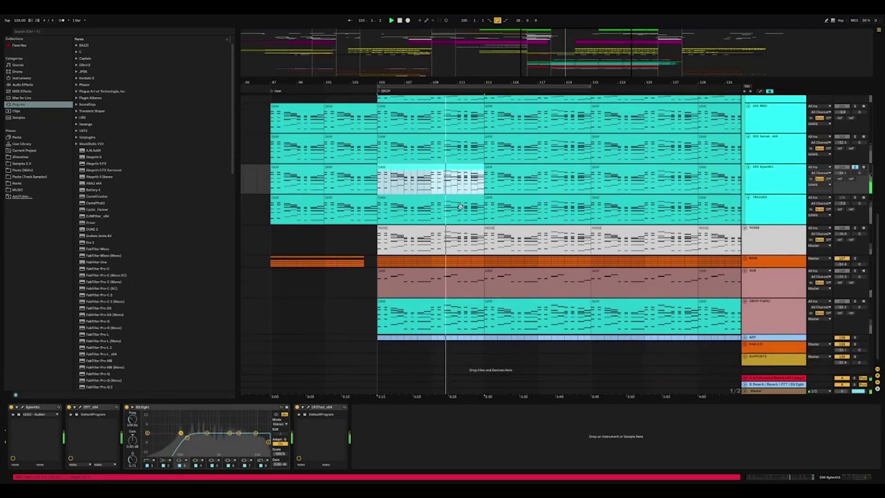
{"action": "left_click", "coordinate": [856, 224]}
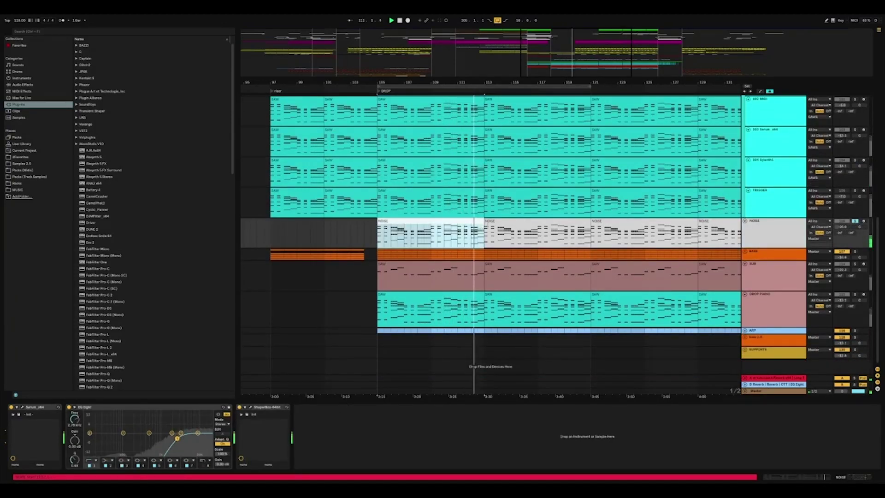
- Solo and unfold the BASS group, showing its EQ Eight and Compressor chain
{"action": "left_click", "coordinate": [854, 254]}
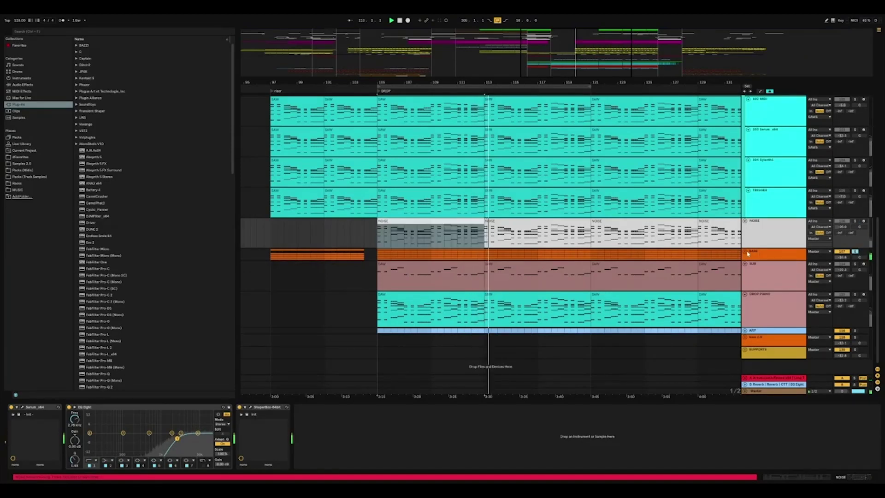
{"action": "left_click", "coordinate": [745, 252]}
{"action": "left_click", "coordinate": [759, 253]}
{"action": "scroll", "coordinate": [758, 253], "scroll_direction": "down", "scroll_amount": 4}
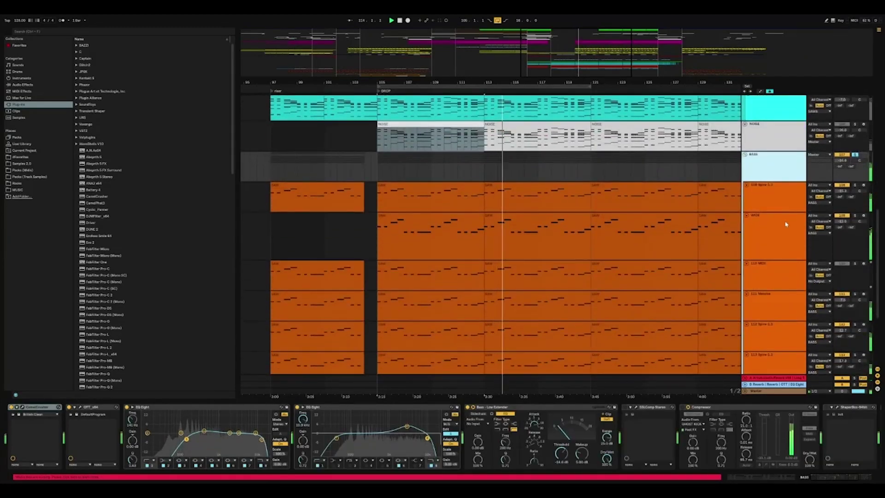
- Inspect the 108 Spire-1.1 and WIDE devices, then solo the 111 Massive track
{"action": "left_click", "coordinate": [784, 200]}
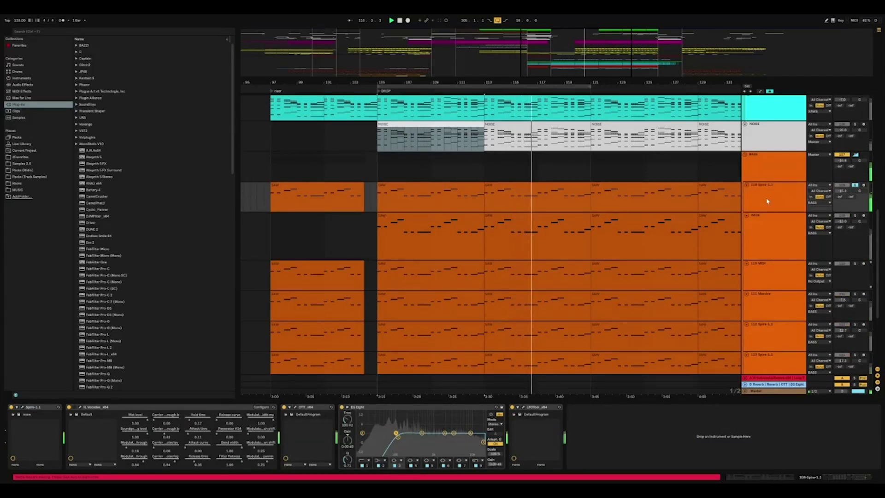
{"action": "left_click", "coordinate": [753, 235]}
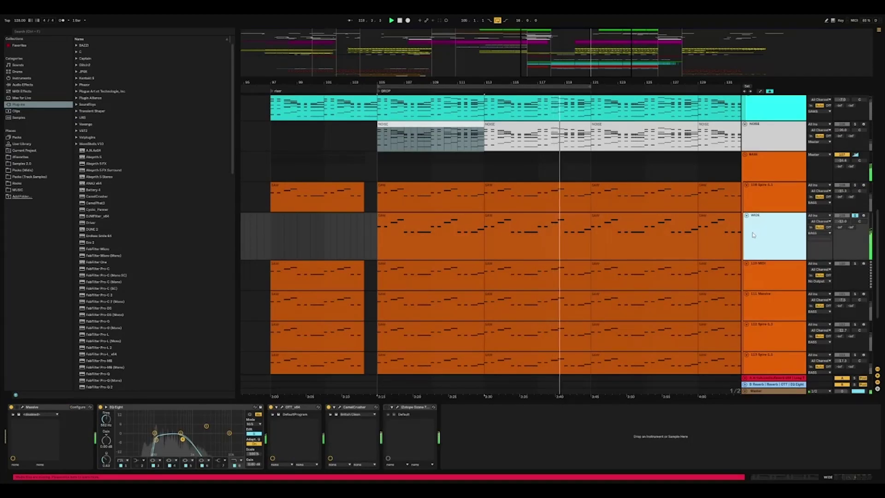
{"action": "scroll", "coordinate": [778, 245], "scroll_direction": "down", "scroll_amount": 2}
{"action": "left_click", "coordinate": [778, 249]}
{"action": "left_click", "coordinate": [855, 239]}
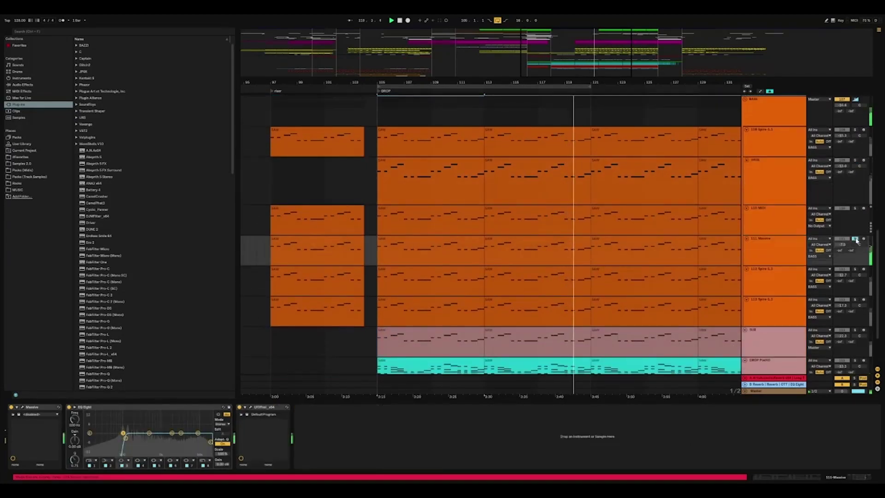
{"action": "left_click", "coordinate": [773, 251]}
{"action": "scroll", "coordinate": [773, 250], "scroll_direction": "down", "scroll_amount": 1}
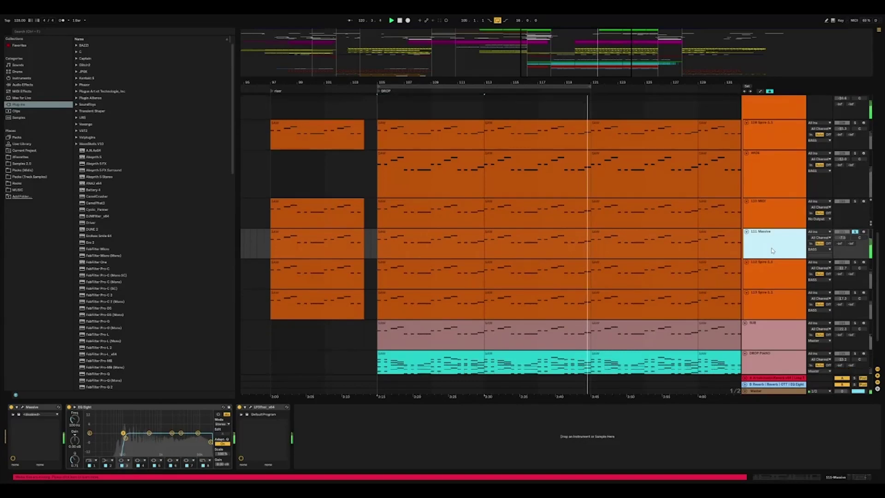
{"action": "scroll", "coordinate": [772, 251], "scroll_direction": "down", "scroll_amount": 1}
- View the 112 and 113 Spire-1.1 device chains and solo the SUB track
{"action": "left_click", "coordinate": [767, 260]}
{"action": "scroll", "coordinate": [767, 260], "scroll_direction": "down", "scroll_amount": 1}
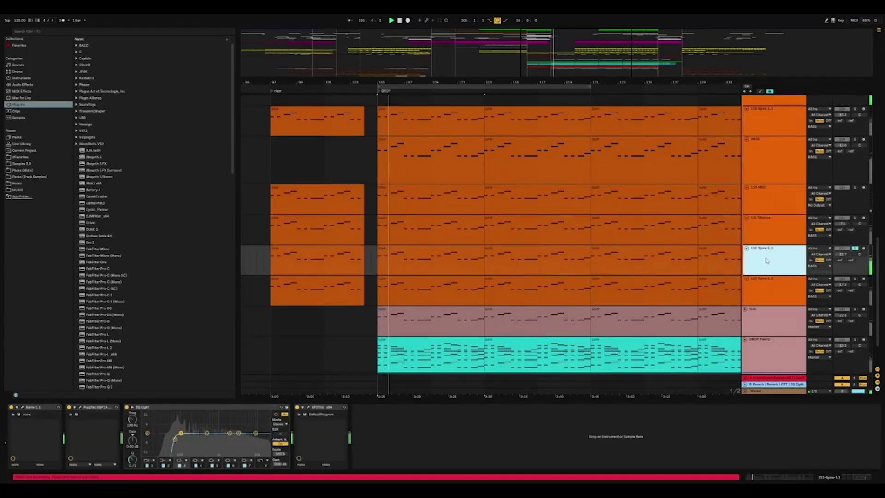
{"action": "scroll", "coordinate": [766, 260], "scroll_direction": "down", "scroll_amount": 1}
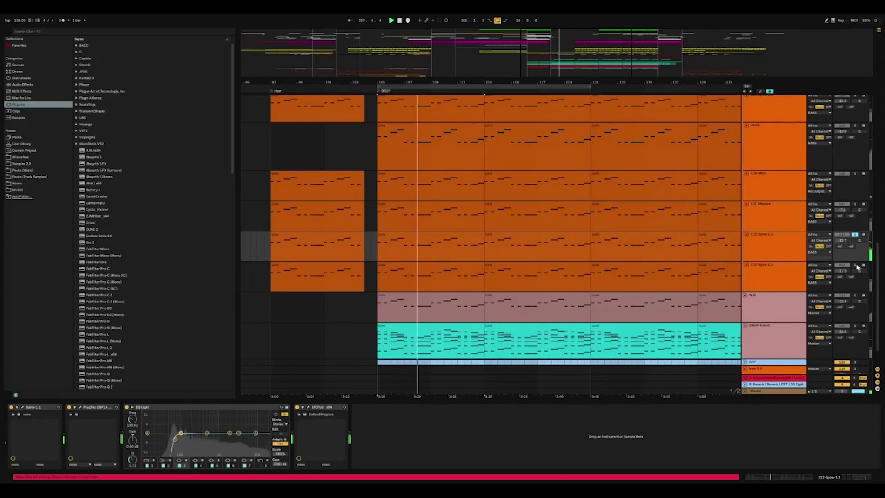
{"action": "left_click", "coordinate": [784, 278]}
{"action": "scroll", "coordinate": [783, 278], "scroll_direction": "down", "scroll_amount": 2}
{"action": "scroll", "coordinate": [782, 279], "scroll_direction": "up", "scroll_amount": 1}
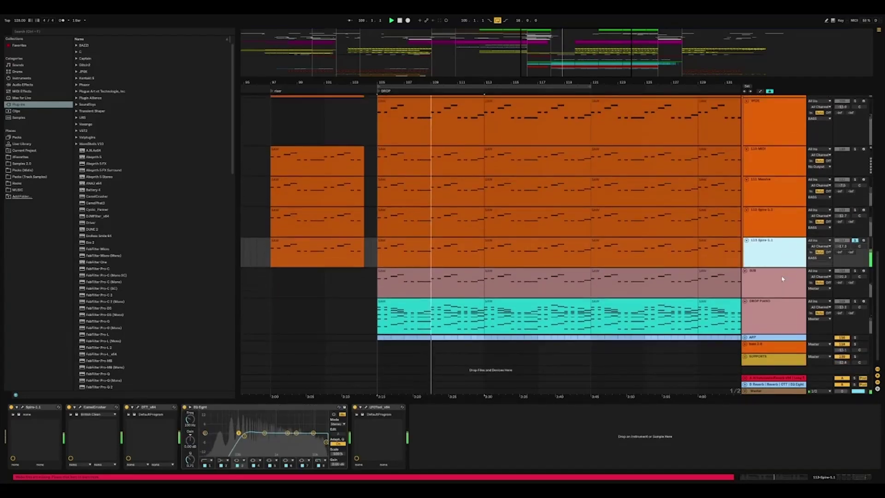
{"action": "left_click", "coordinate": [857, 274]}
{"action": "left_click", "coordinate": [856, 272]}
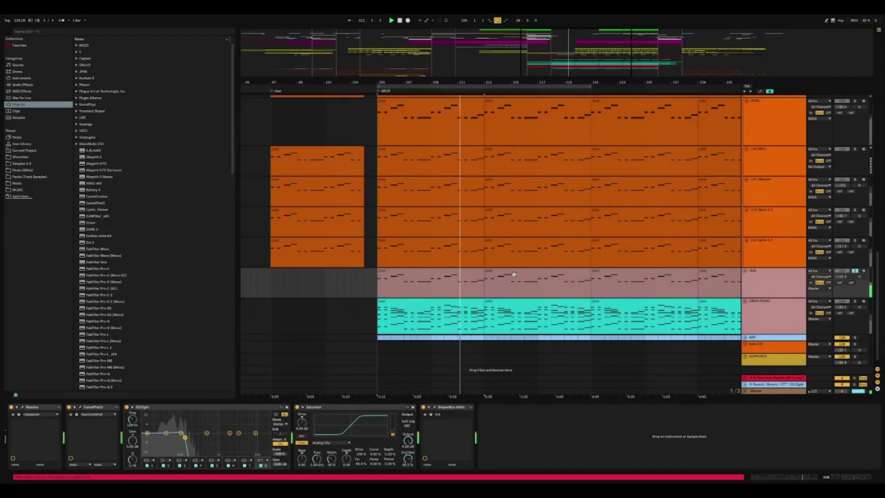
- Solo DROP PIANO, then solo and unfold the ARP group to view INTRO ARP's devices
{"action": "left_click", "coordinate": [855, 301]}
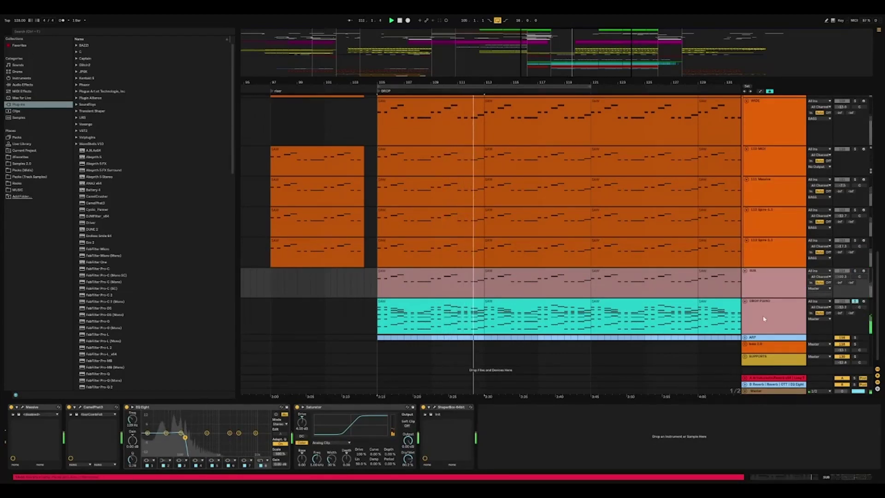
{"action": "left_click", "coordinate": [764, 319]}
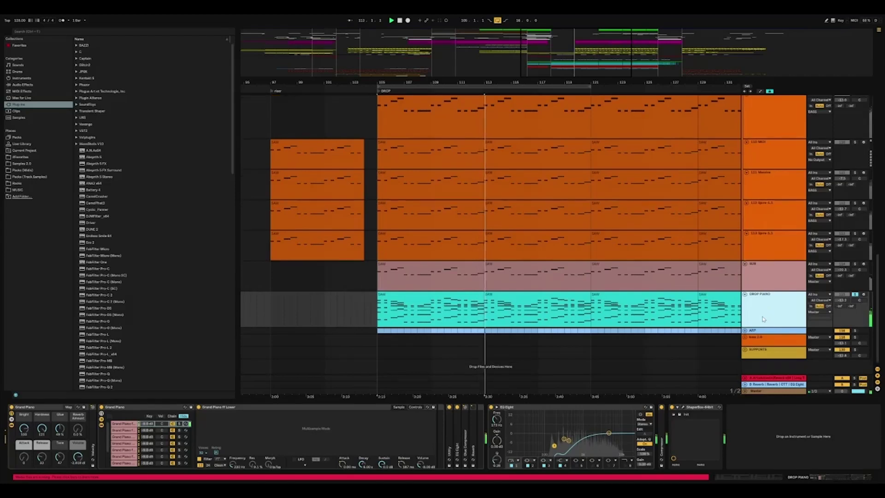
{"action": "left_click", "coordinate": [855, 330]}
{"action": "left_click", "coordinate": [745, 330]}
{"action": "scroll", "coordinate": [743, 323], "scroll_direction": "down", "scroll_amount": 2}
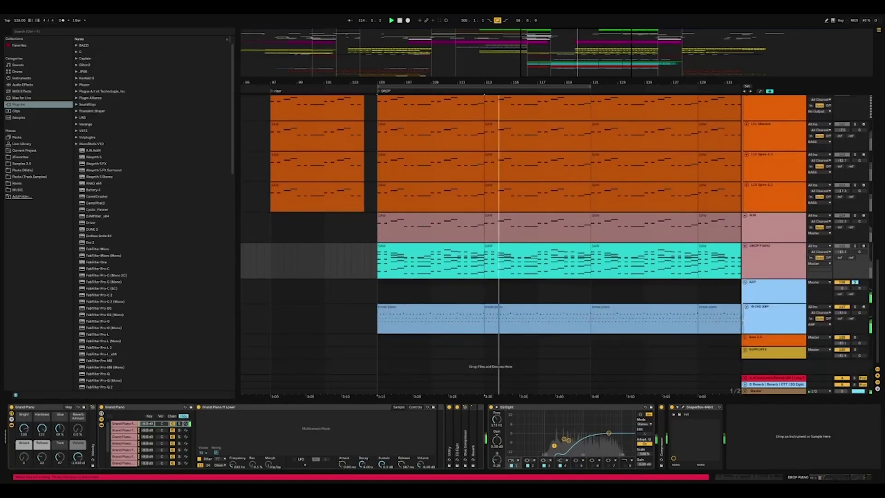
{"action": "left_click", "coordinate": [759, 317]}
- Select the ARP group, then select the PERCUSSION group at bar 105
{"action": "left_click", "coordinate": [760, 288]}
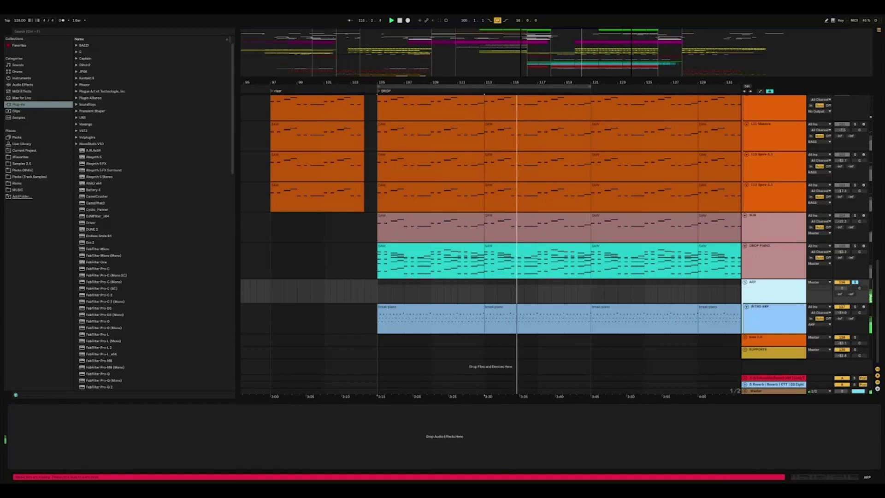
{"action": "left_click_drag", "start_coordinate": [878, 295], "coordinate": [877, 99]}
{"action": "left_click", "coordinate": [375, 138]}
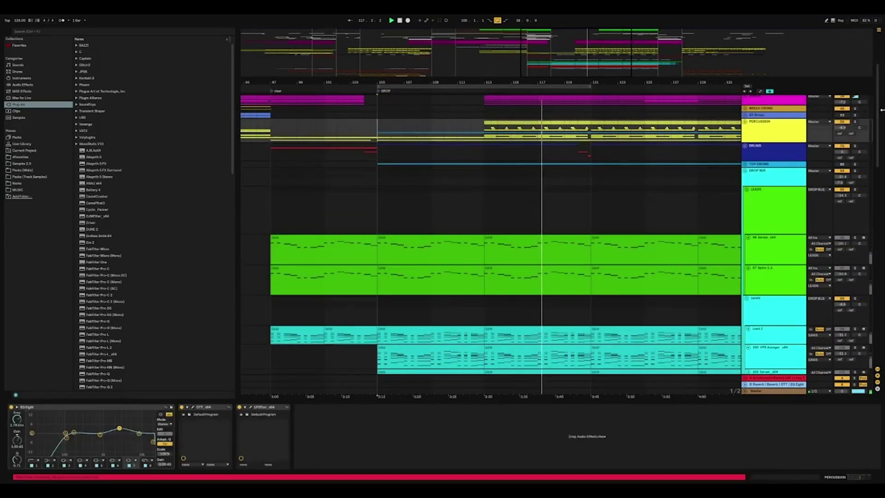
- Solo and unfold the PERCUSSION group, restarting playback from bar 105
{"action": "left_click", "coordinate": [855, 122]}
{"action": "key", "text": "space"}
{"action": "key", "text": "space"}
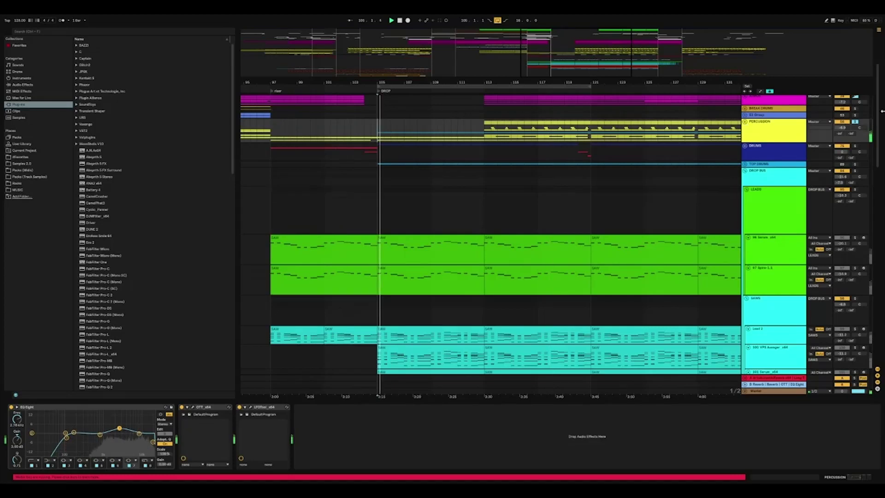
{"action": "key", "text": "u"}
{"action": "left_click_drag", "start_coordinate": [877, 113], "coordinate": [878, 160]}
{"action": "left_click", "coordinate": [866, 214]}
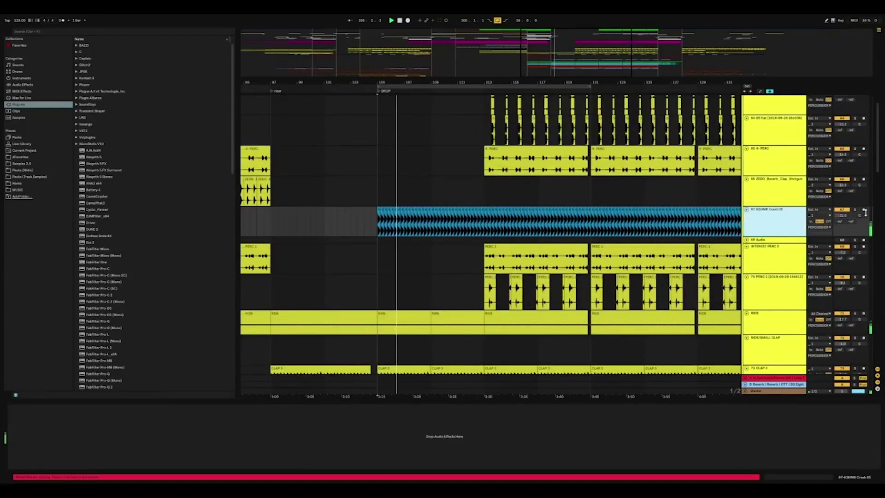
{"action": "scroll", "coordinate": [795, 254], "scroll_direction": "down", "scroll_amount": 3}
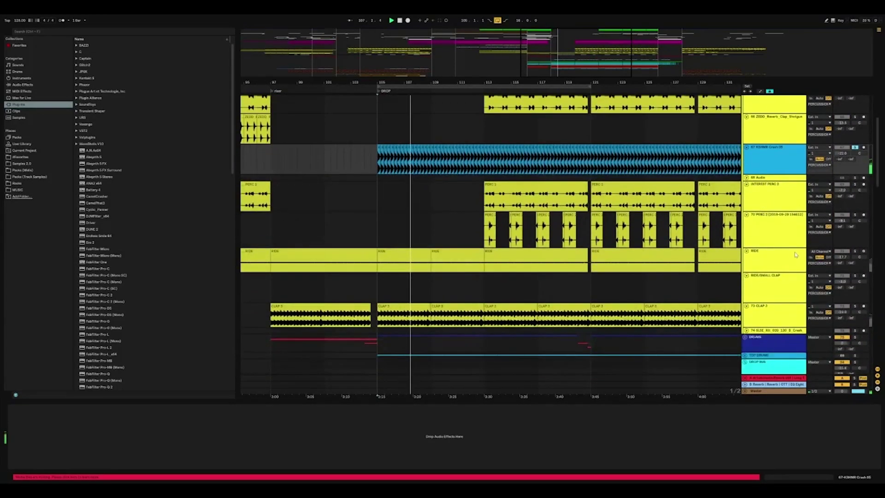
- Solo the RIDE track and view the 73 CLAP 3 track's EQ devices
{"action": "left_click", "coordinate": [855, 251]}
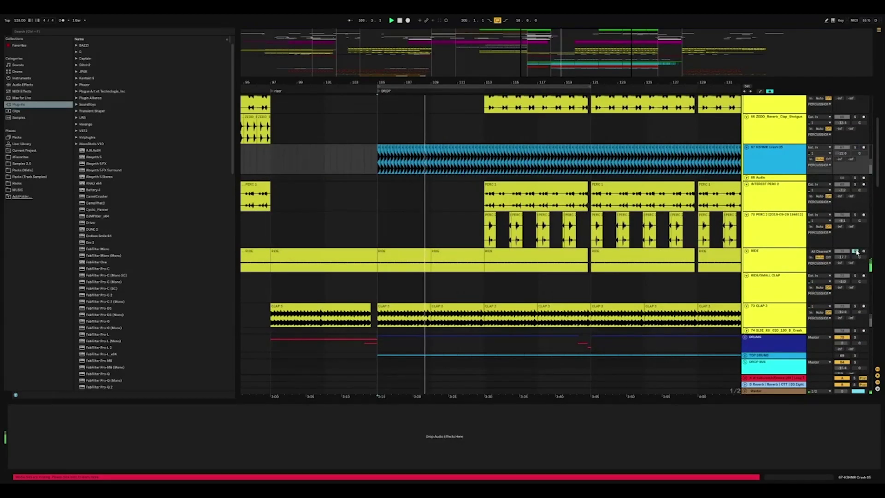
{"action": "scroll", "coordinate": [857, 251], "scroll_direction": "down", "scroll_amount": 3}
{"action": "left_click", "coordinate": [858, 243]}
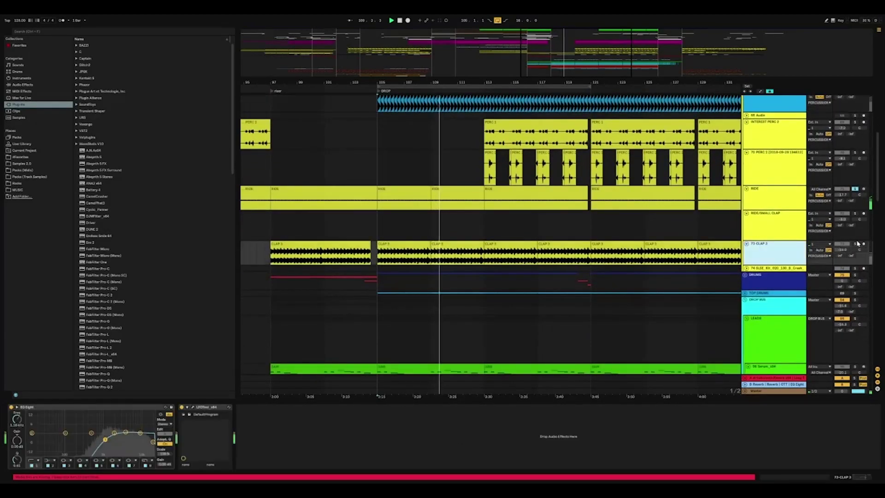
{"action": "scroll", "coordinate": [772, 267], "scroll_direction": "down", "scroll_amount": 3}
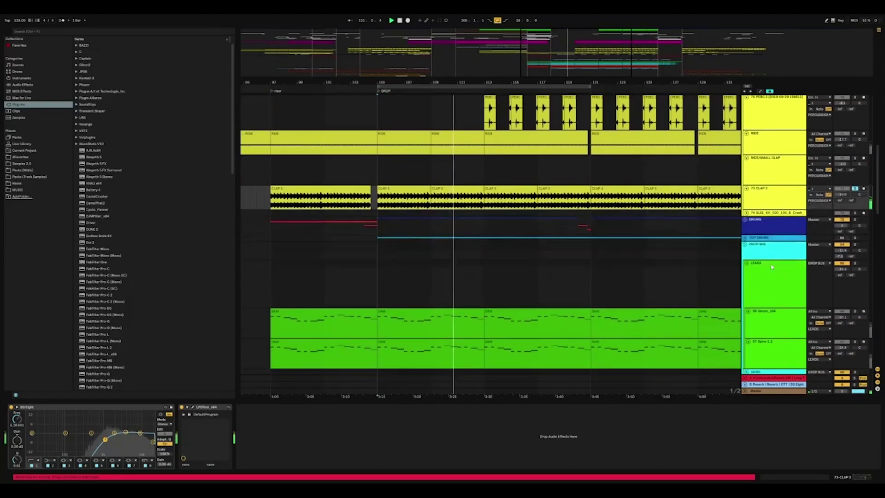
{"action": "scroll", "coordinate": [772, 267], "scroll_direction": "down", "scroll_amount": 2}
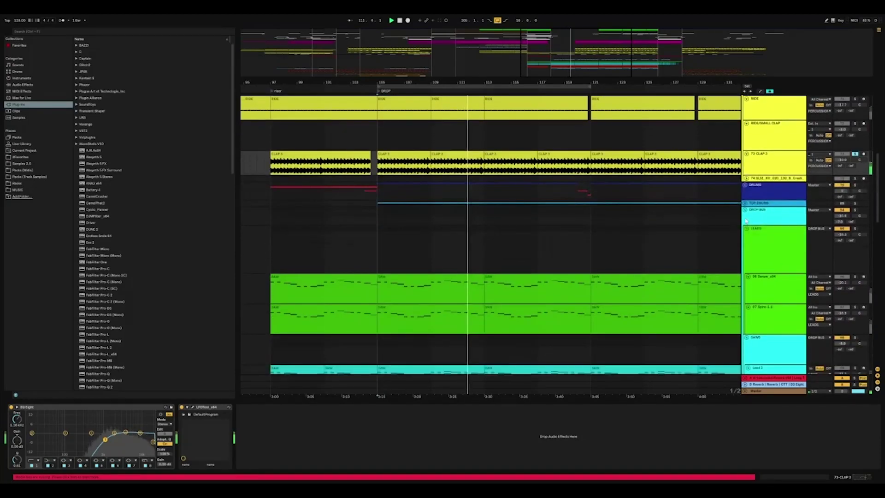
- Fold the DROP BUS group, clear the CLAP 3 solo and switch the BASS track back on
{"action": "left_click", "coordinate": [745, 211]}
{"action": "left_click", "coordinate": [855, 210]}
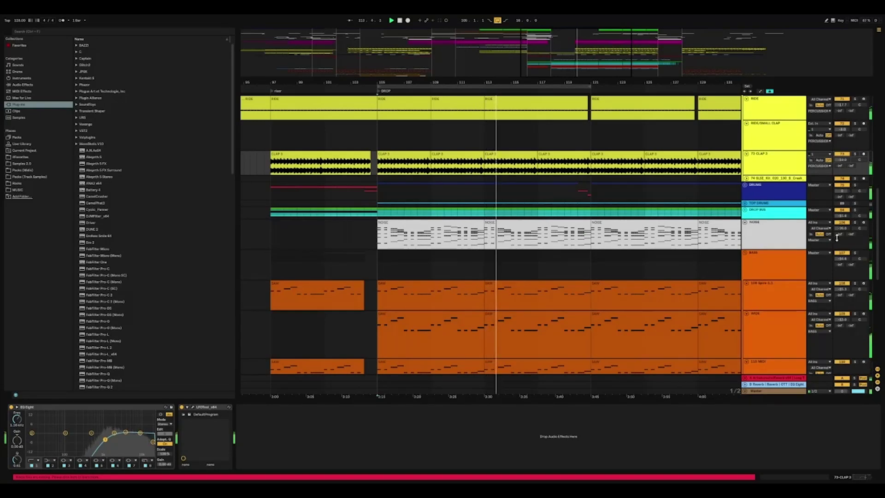
{"action": "scroll", "coordinate": [846, 225], "scroll_direction": "down", "scroll_amount": 1}
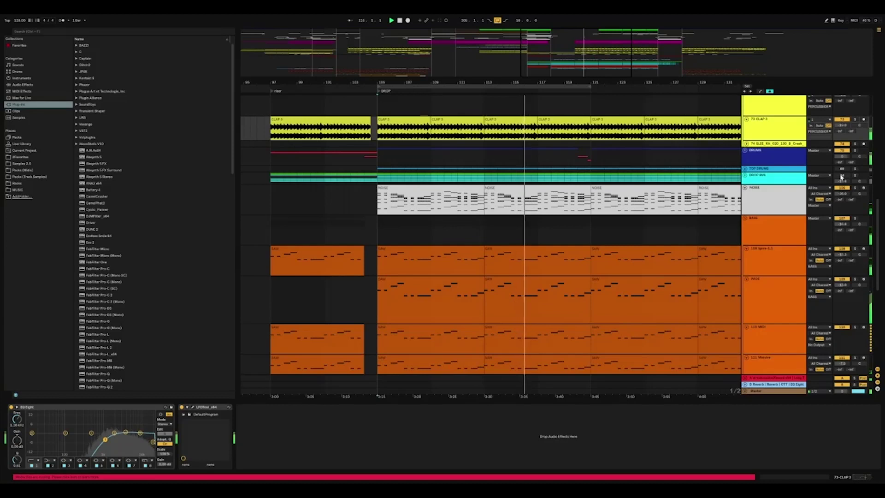
{"action": "left_click", "coordinate": [844, 219]}
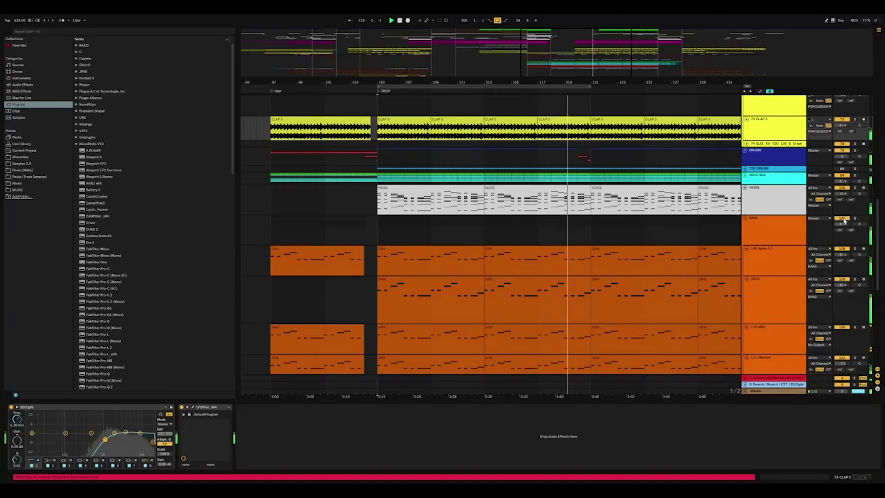